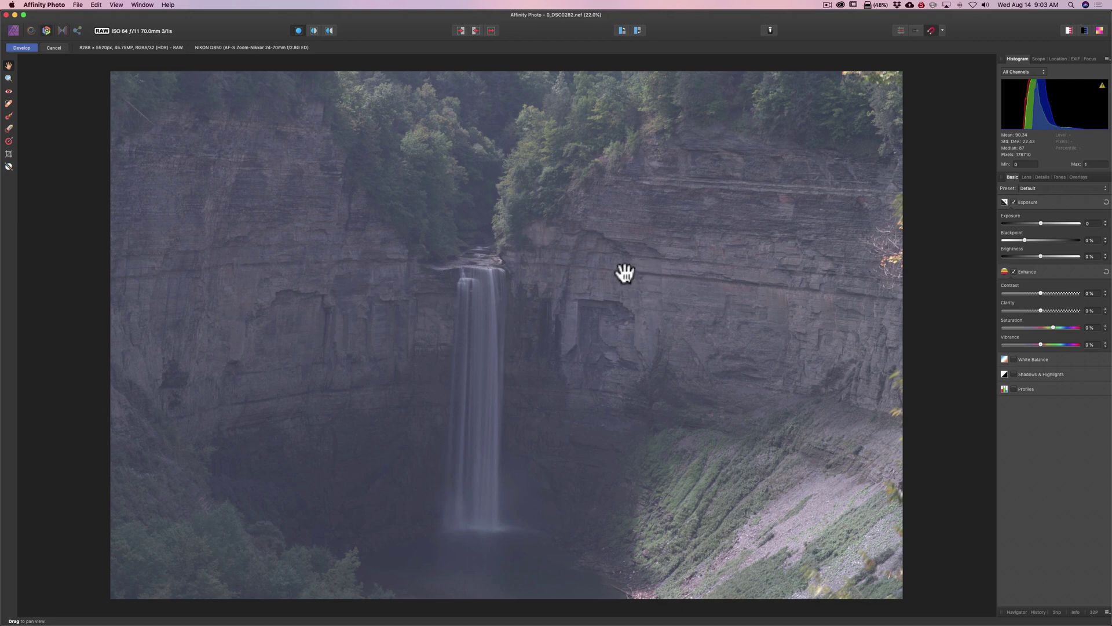
Step: Rotate the photo slightly counterclockwise with the Crop tool to straighten it
left_click(9, 153)
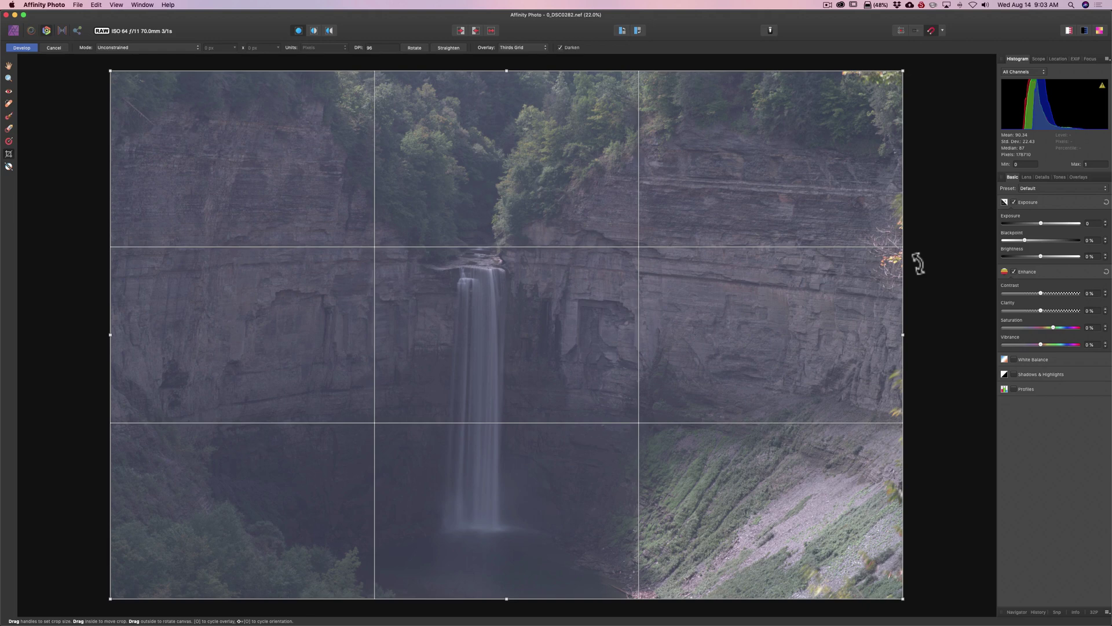
left_click_drag(918, 263, 917, 257)
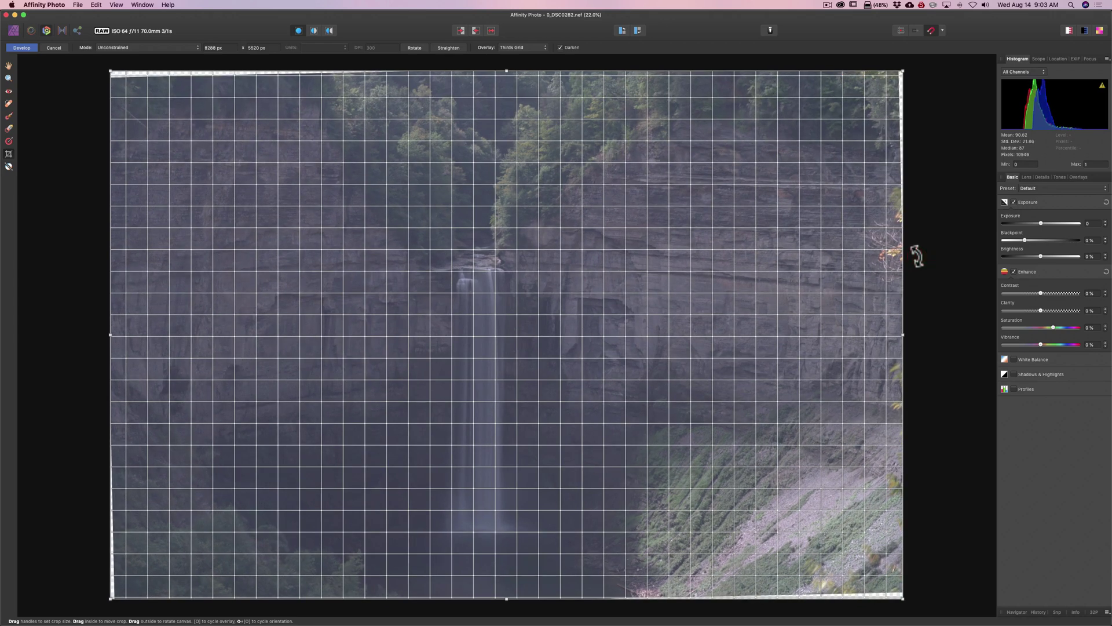
left_click(916, 254)
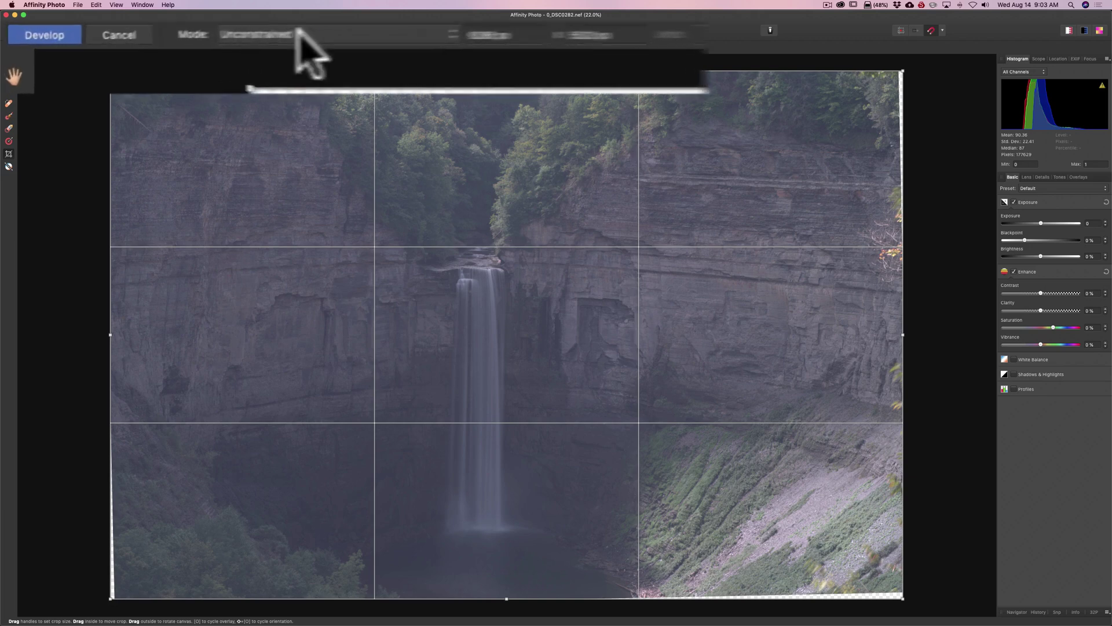
Step: Crop the photo at Original Ratio, pulling the edges in to exclude the blank borders left by the rotation, and apply it
left_click(151, 48)
left_click(357, 49)
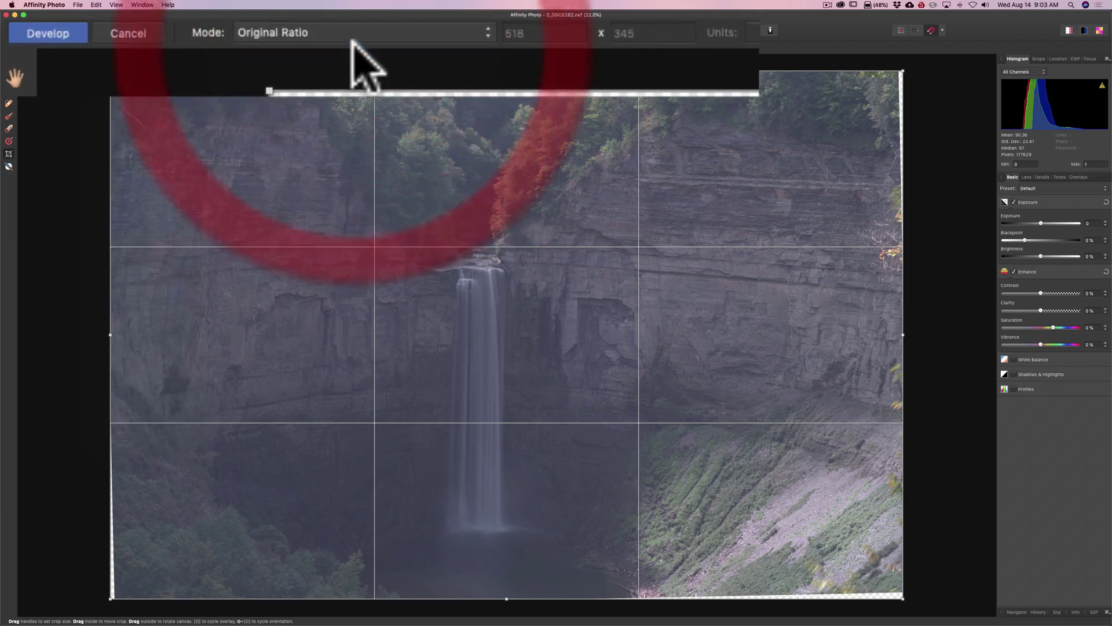
left_click_drag(506, 71, 507, 80)
left_click(506, 80)
left_click_drag(507, 598, 506, 591)
left_click(507, 590)
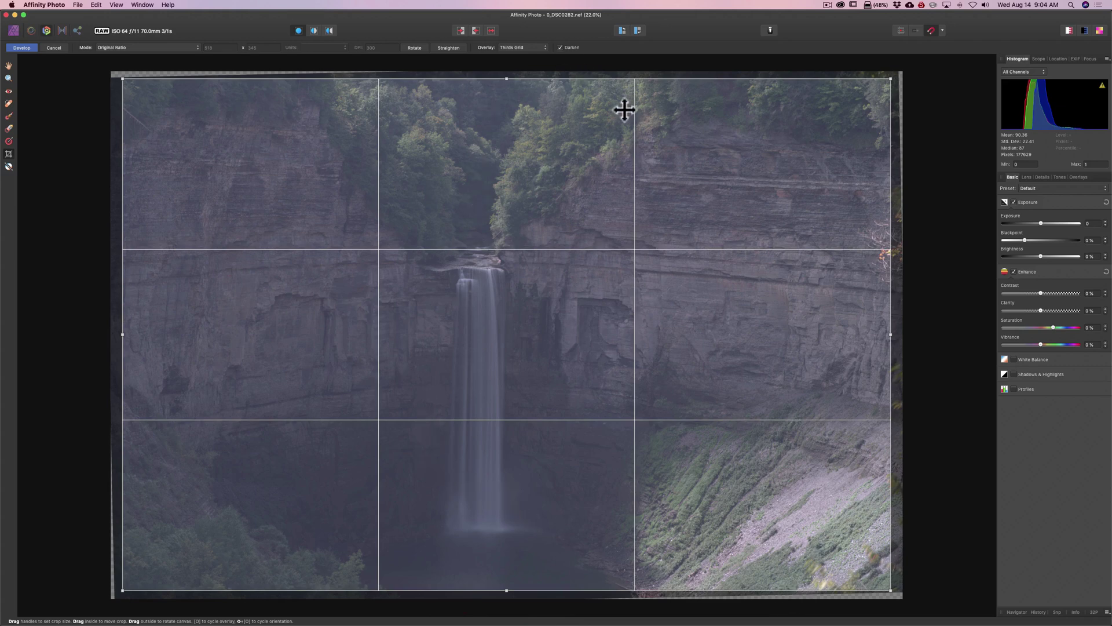
left_click(8, 64)
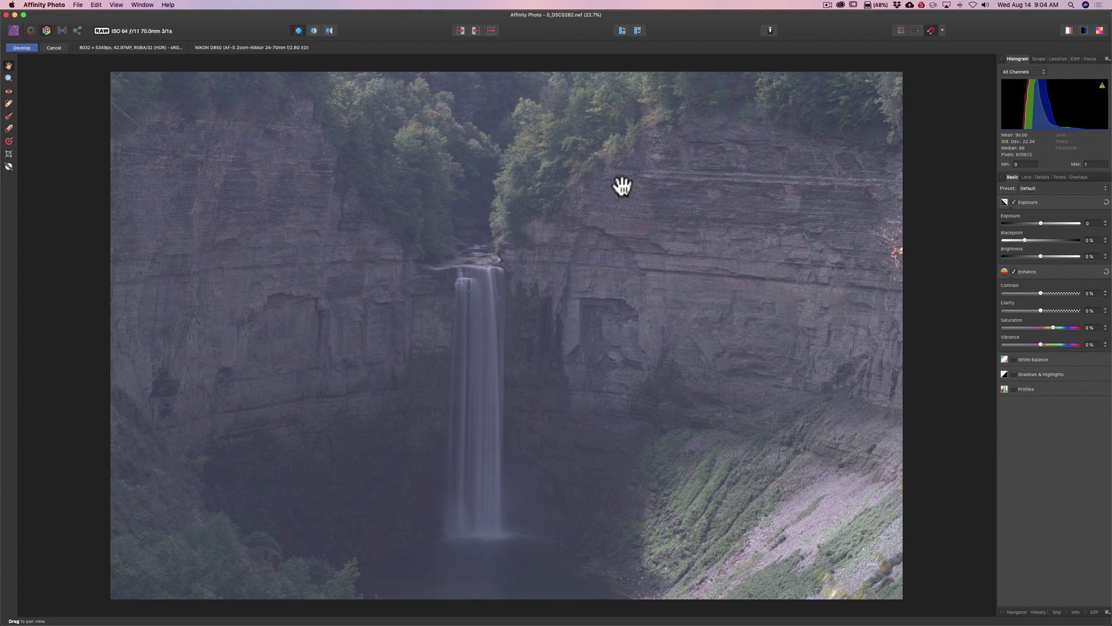
Step: Enable the Curves adjustment and move its black and white endpoints slightly inward along the horizontal axis
left_click(1059, 177)
left_click(1015, 201)
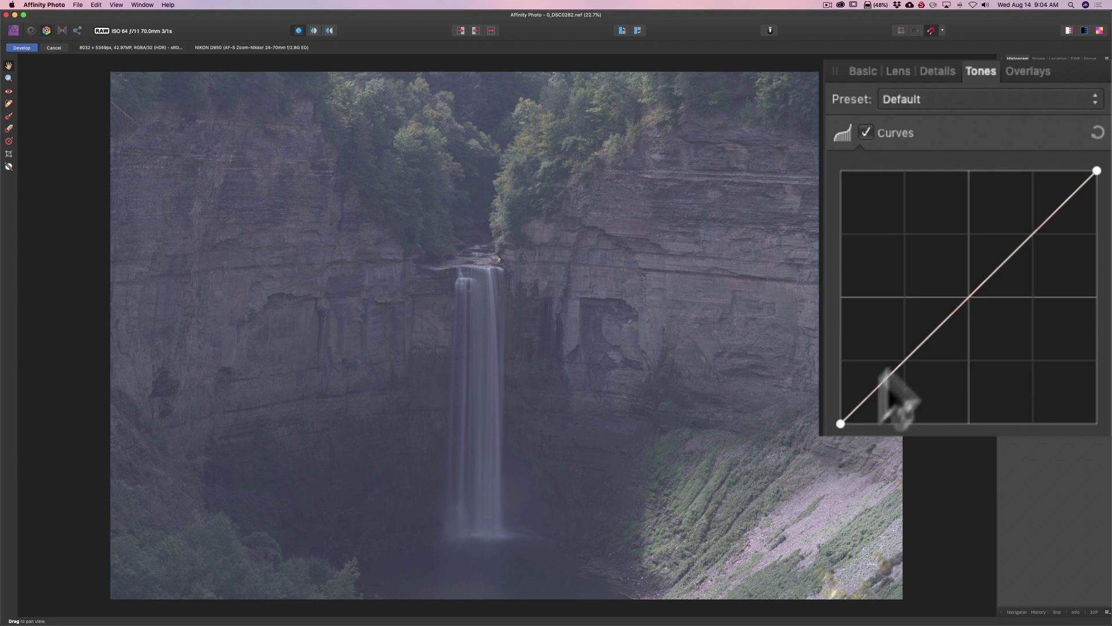
left_click_drag(840, 421, 861, 424)
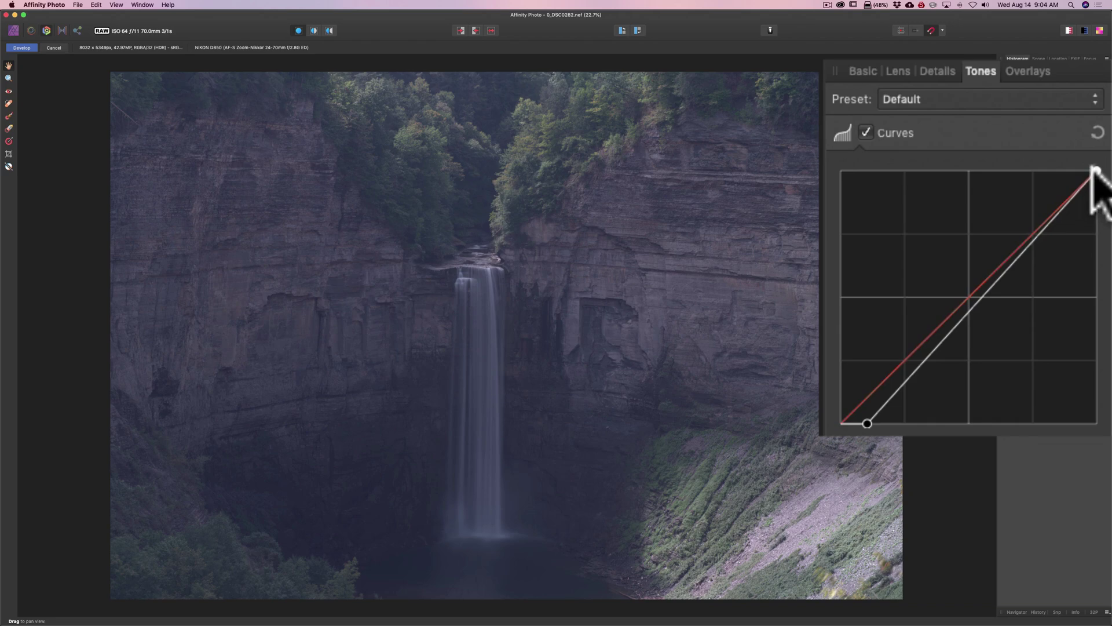
left_click_drag(1095, 171, 1067, 171)
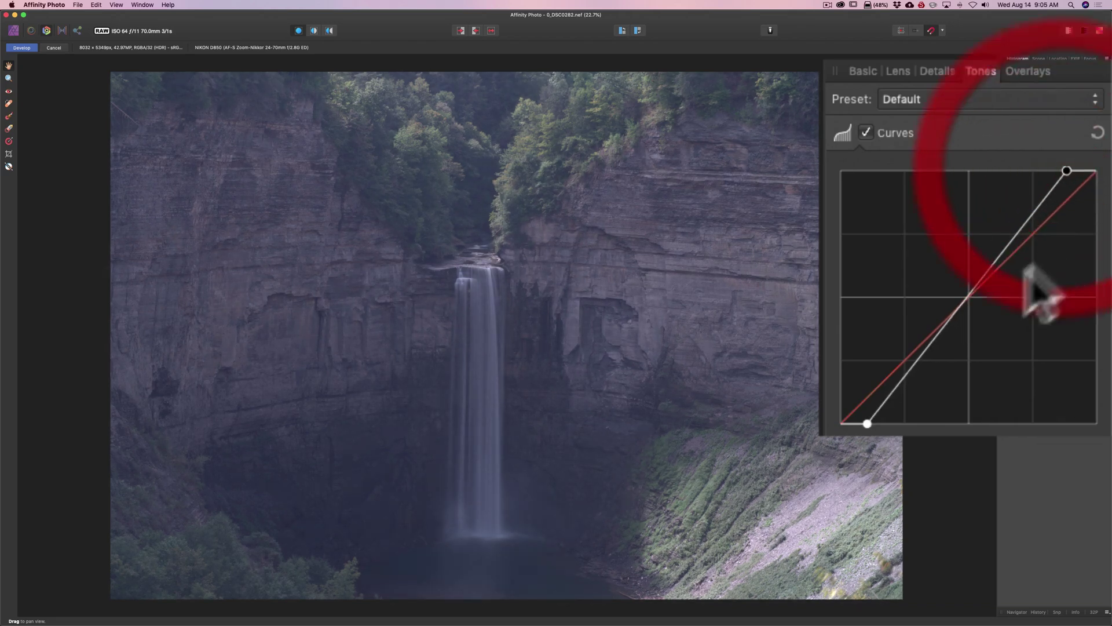
Step: Shape a gentle S-curve with an anchored midpoint, lowered shadows and raised highlights, and move the black endpoint slightly further inward
left_click(964, 293)
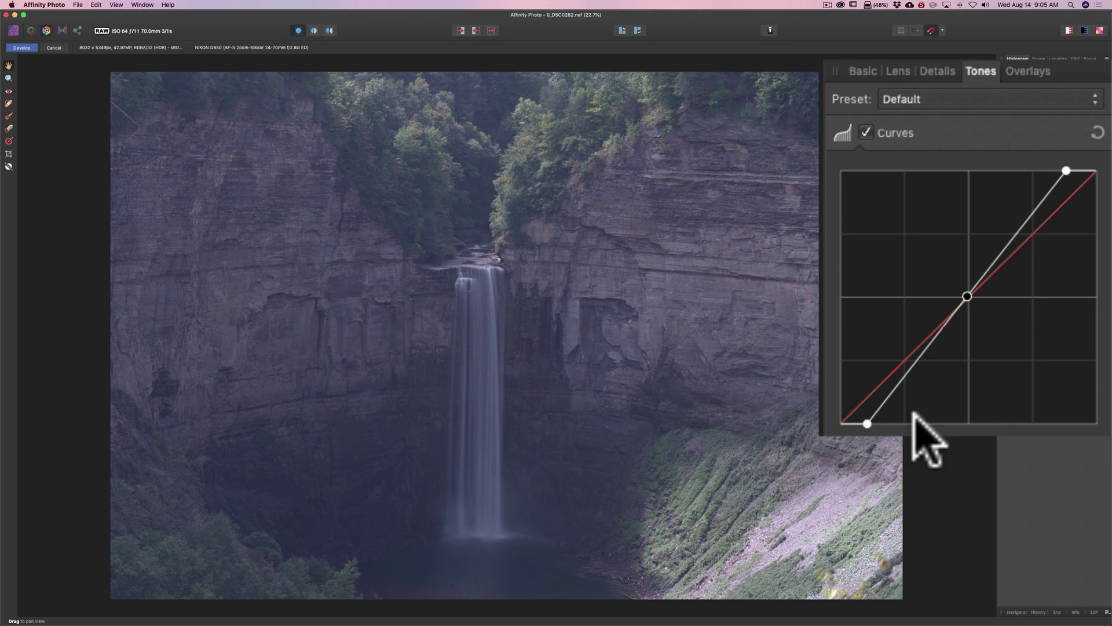
left_click(913, 362)
left_click_drag(912, 360, 914, 364)
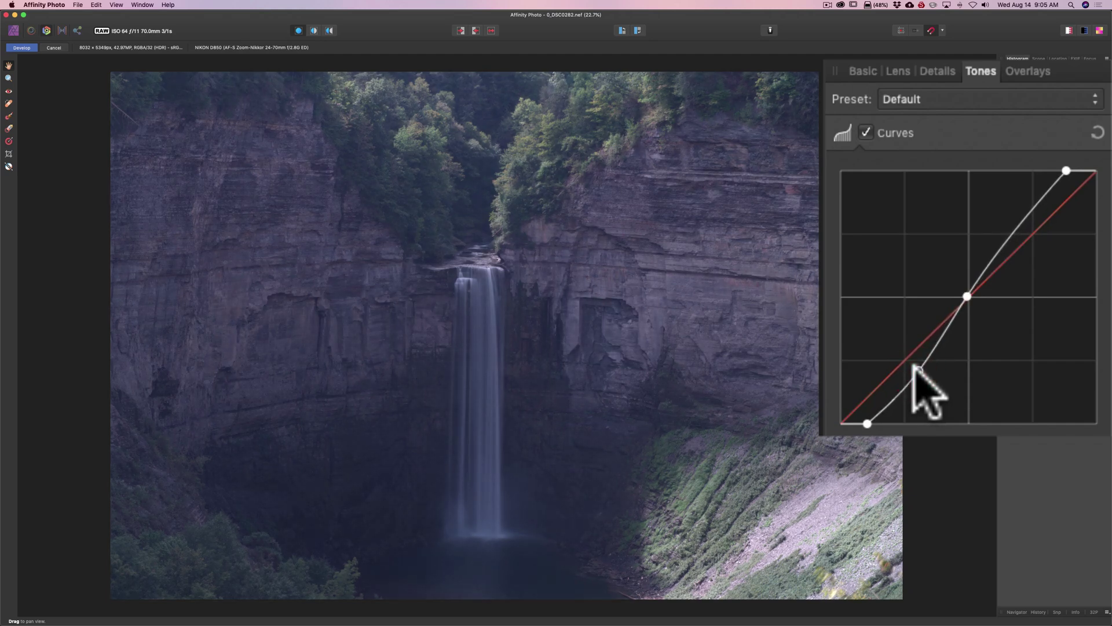
left_click(1009, 230)
mouse_move(1009, 230)
left_mouse_down()
mouse_move(1001, 210)
mouse_move(1010, 225)
left_mouse_up()
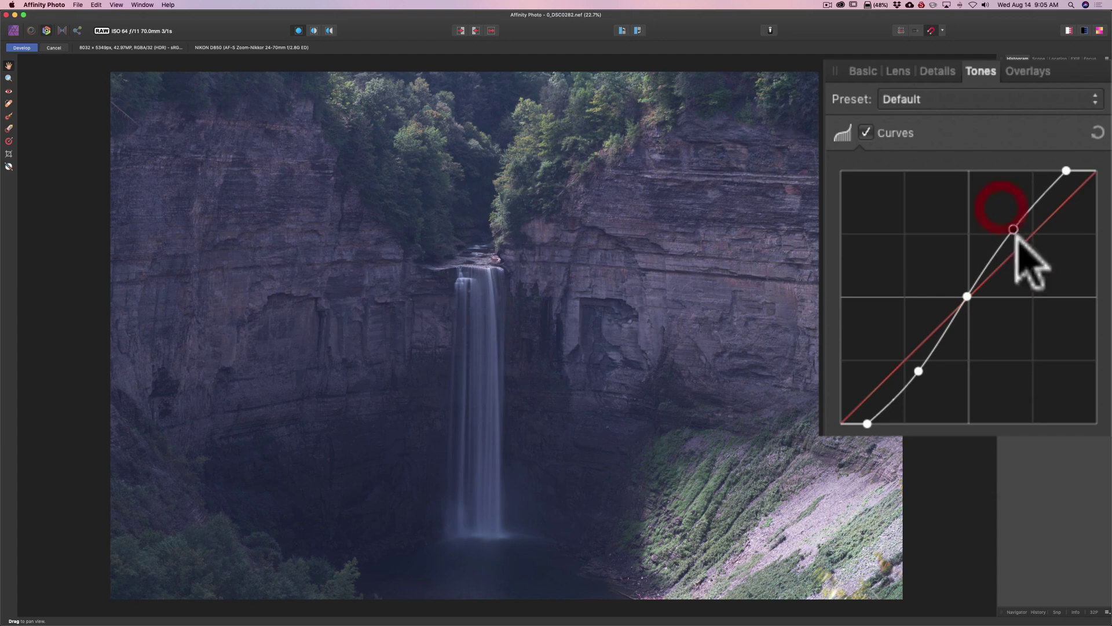
left_click(919, 371)
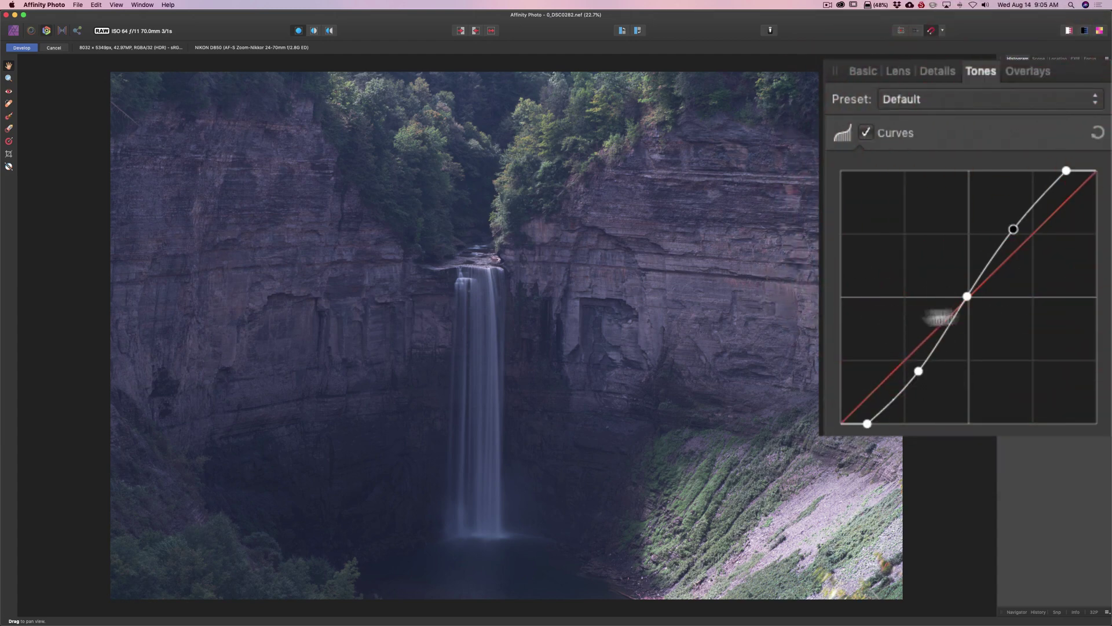
left_click(867, 424)
left_click_drag(867, 423, 873, 424)
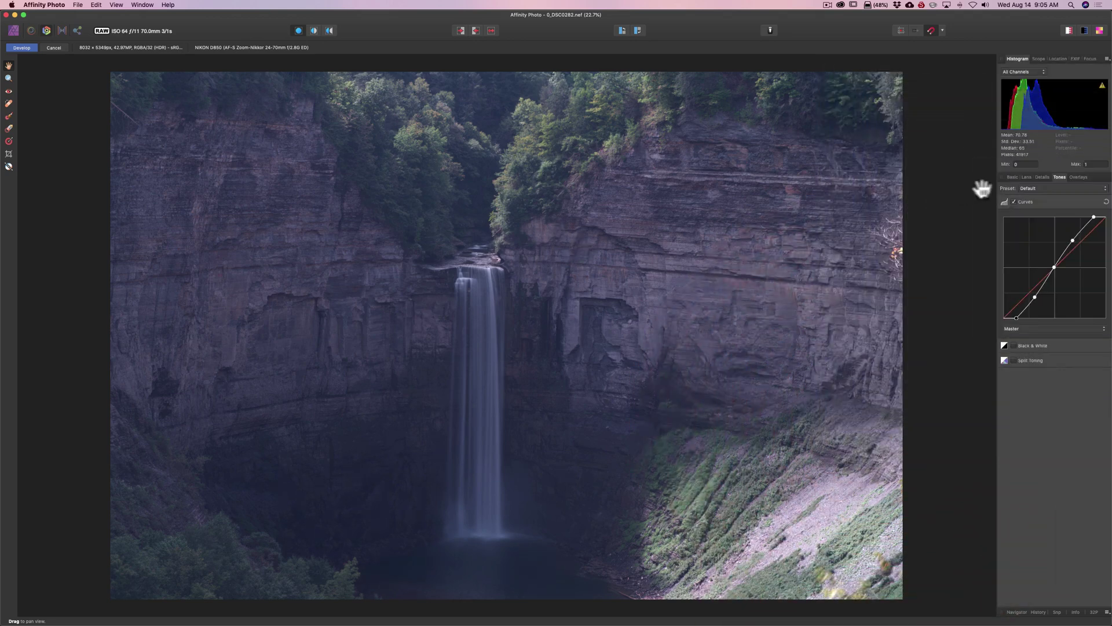
Step: Set Exposure to about 0.589, Blackpoint to 7% and Brightness to 13%
left_click(1012, 176)
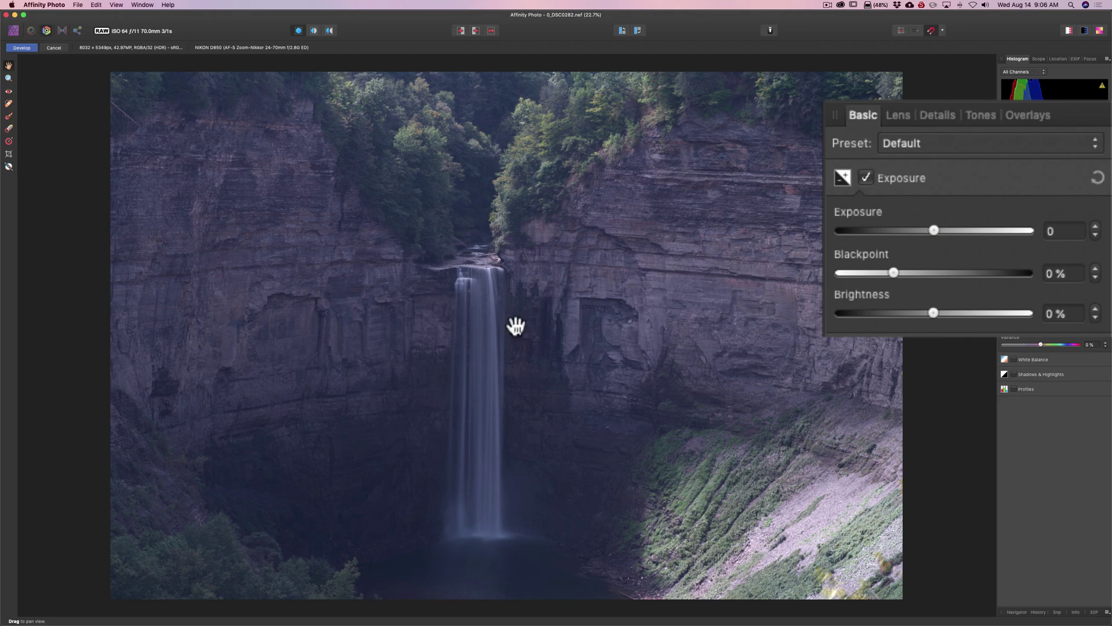
left_click_drag(933, 313, 971, 313)
left_click(970, 313)
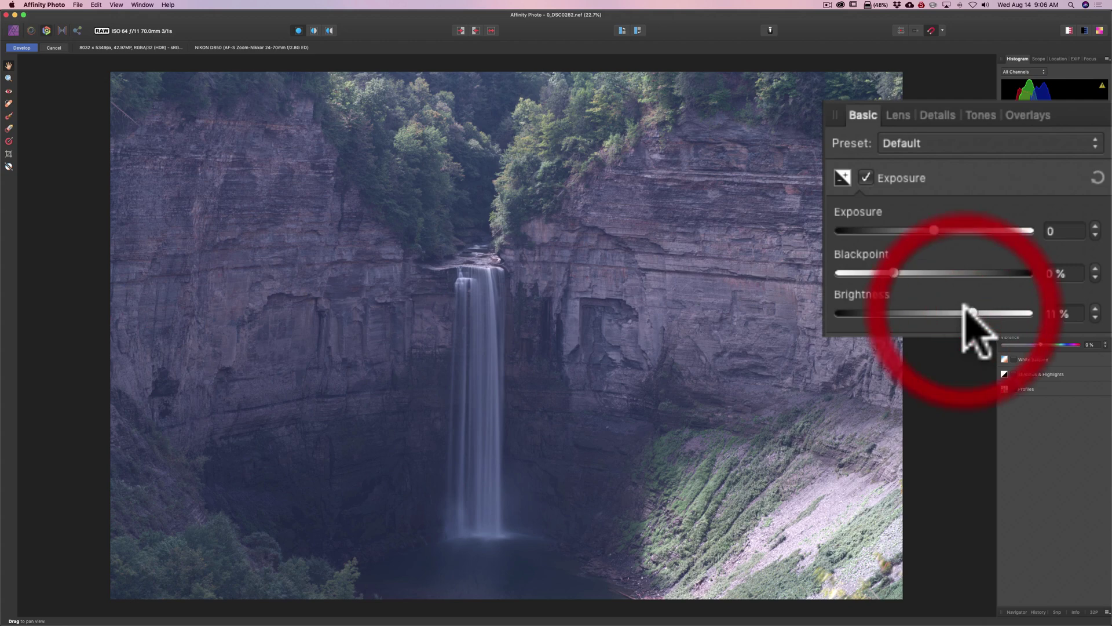
left_click_drag(894, 272, 913, 272)
left_click_drag(934, 230, 943, 231)
left_click_drag(971, 308, 975, 308)
left_click_drag(907, 271, 923, 273)
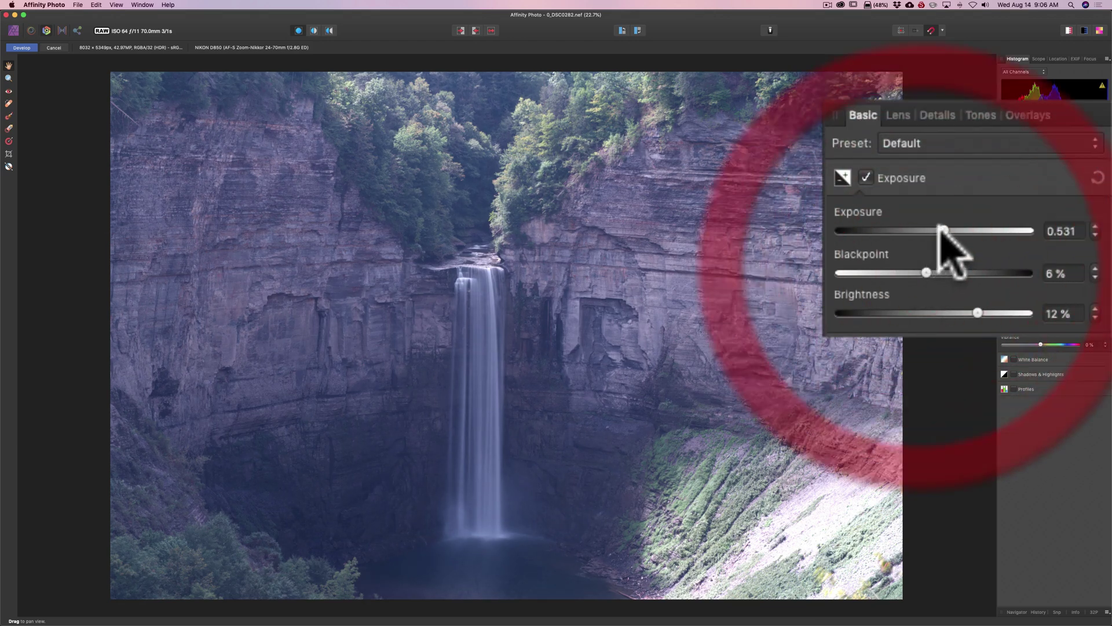
left_click_drag(944, 231, 946, 231)
left_click_drag(927, 271, 928, 271)
left_click_drag(977, 313, 979, 311)
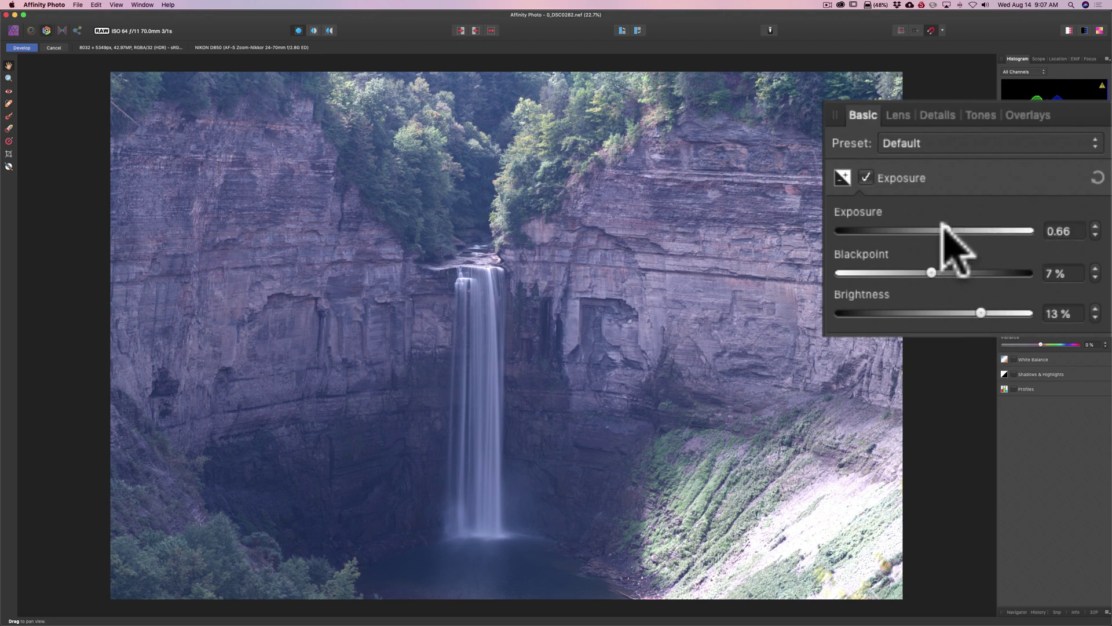
left_click_drag(944, 227, 948, 233)
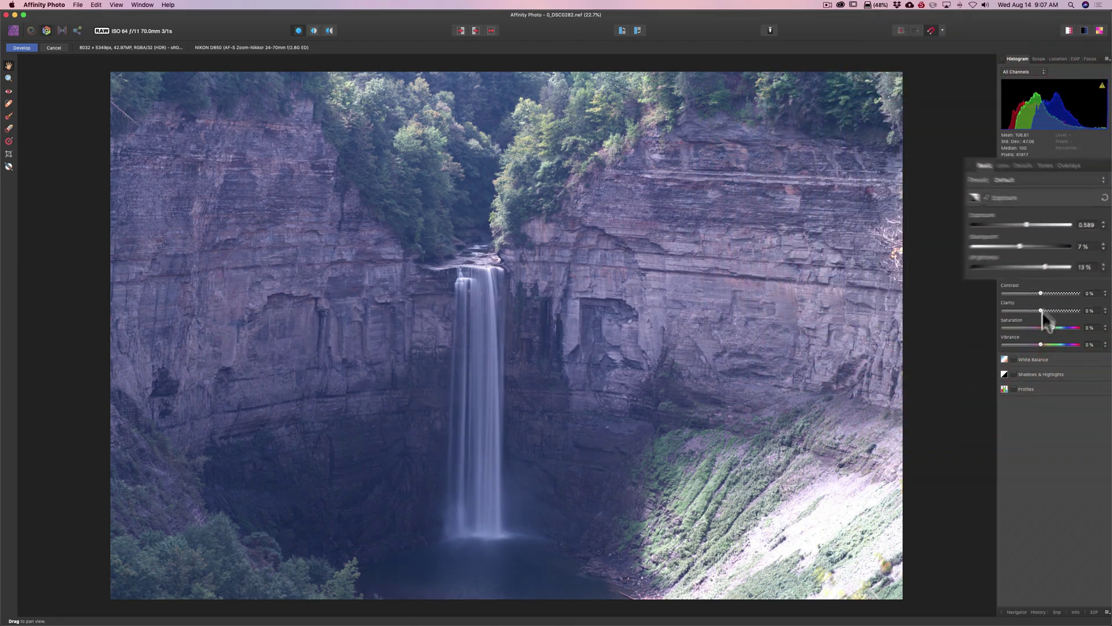
Step: Enable Shadows & Highlights and set Shadows to 64% and Highlights to -53%
left_click(1028, 374)
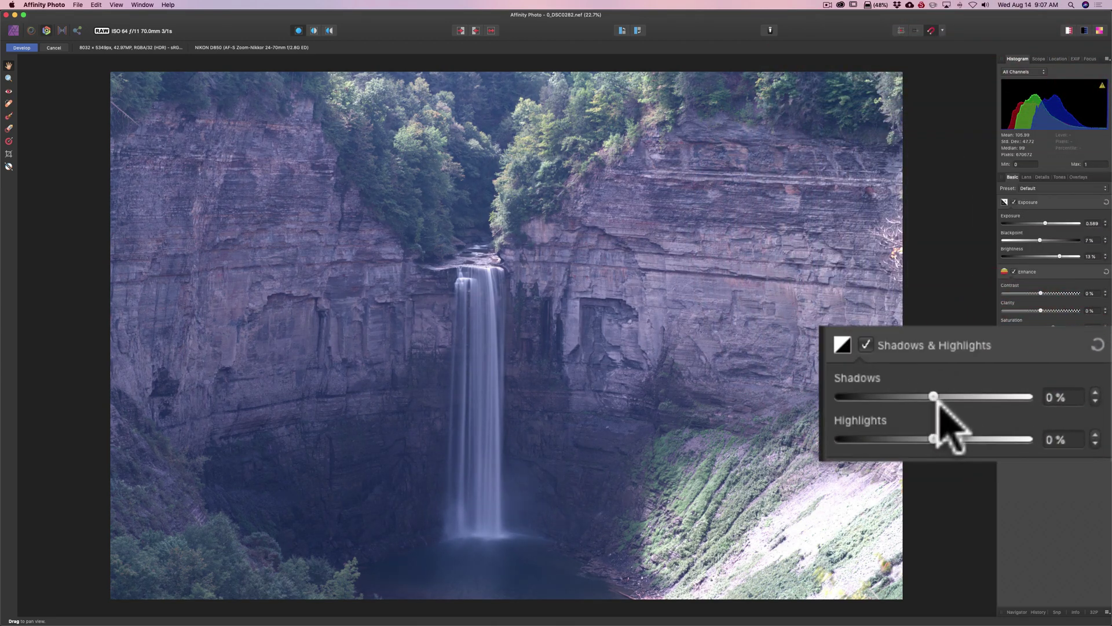
left_click_drag(930, 394, 973, 399)
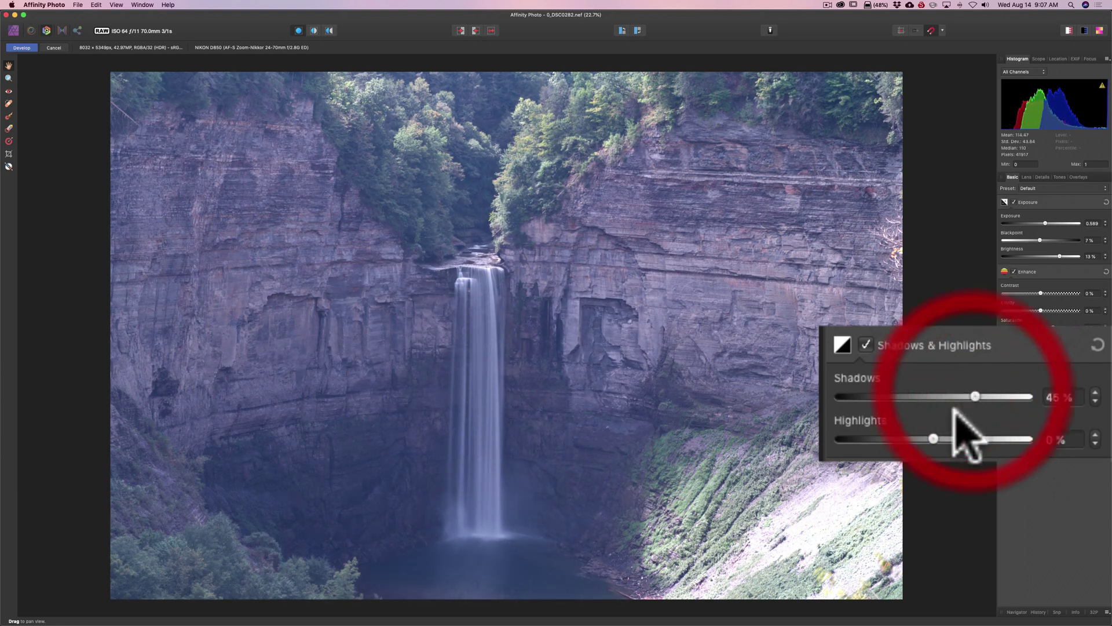
left_click_drag(933, 439, 882, 440)
left_click_drag(977, 396, 992, 395)
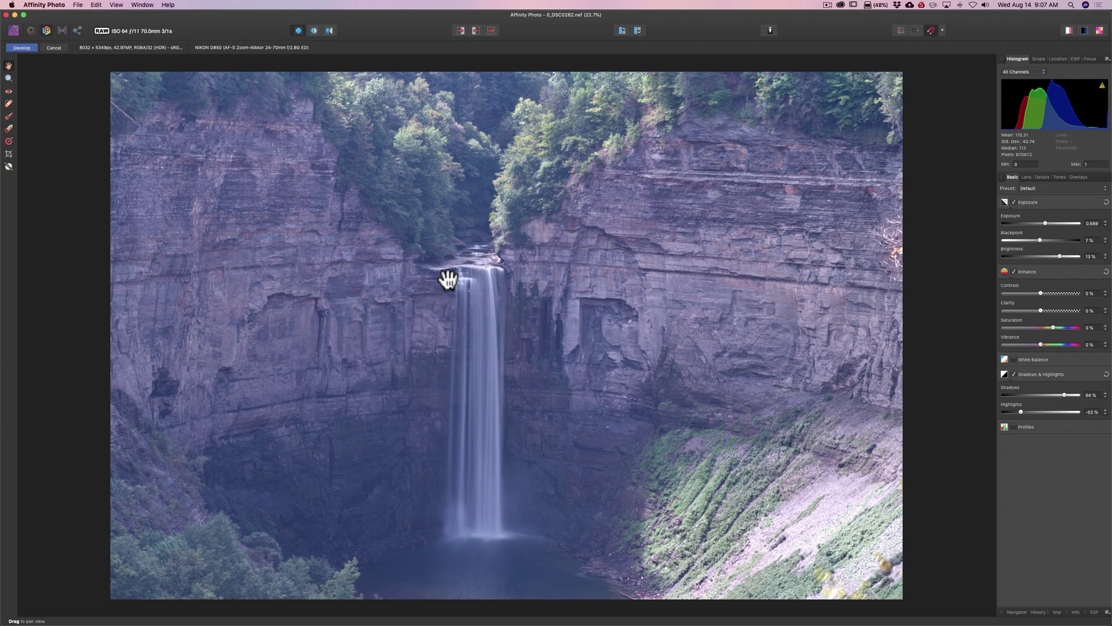
Step: Enable White Balance and sample neutral white points on the cliff rock left of the waterfall with the White Balance tool
left_click(1013, 359)
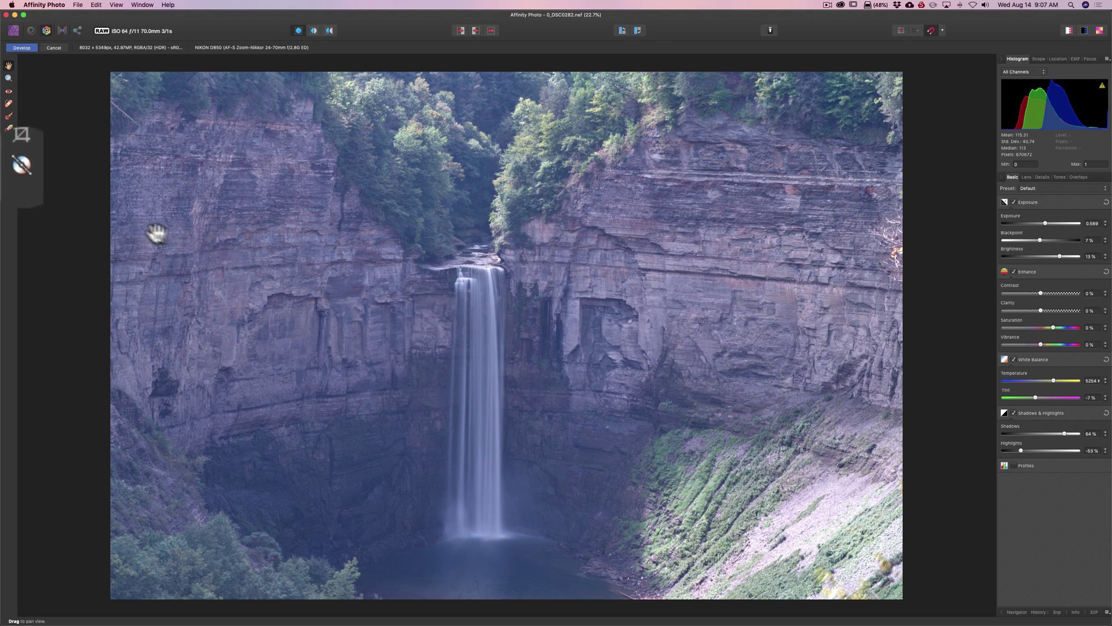
left_click(9, 168)
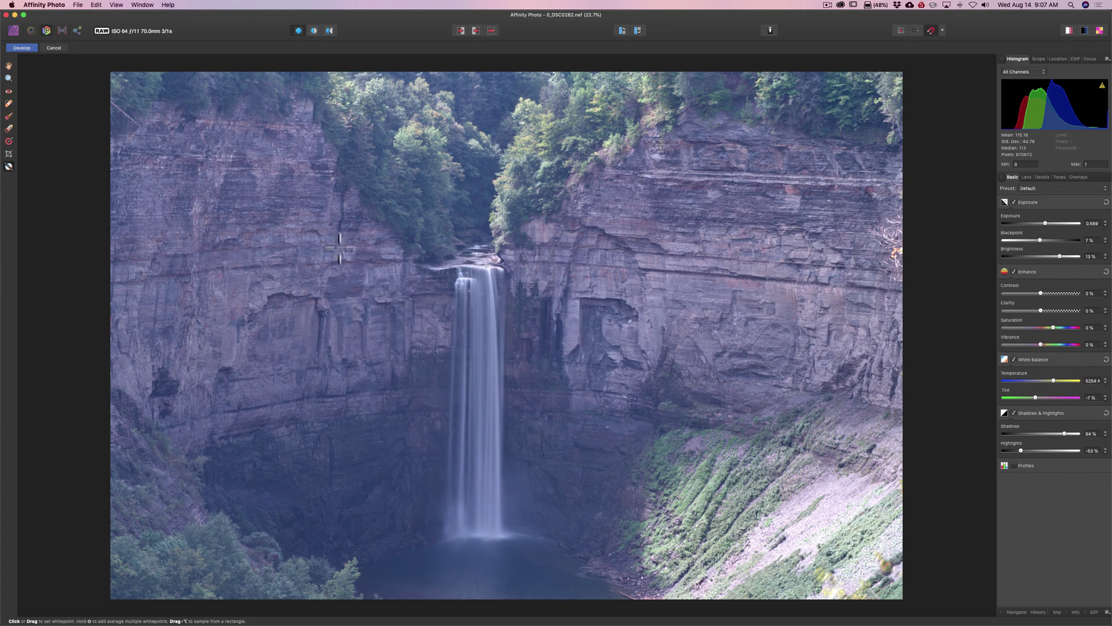
scroll(347, 261, "up", 1)
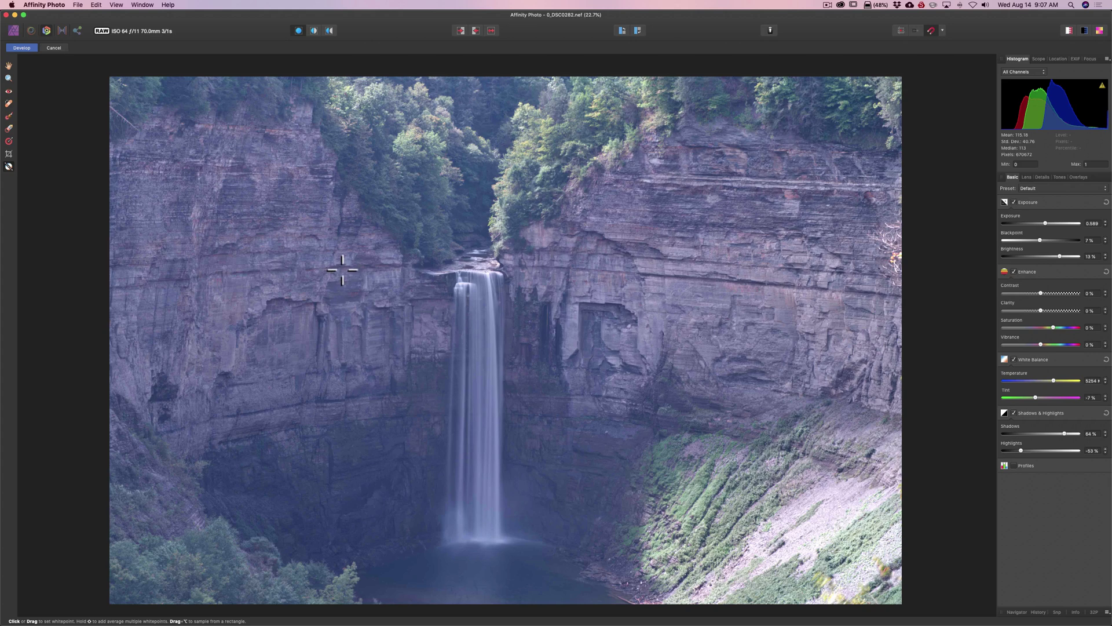
scroll(342, 269, "down", 1)
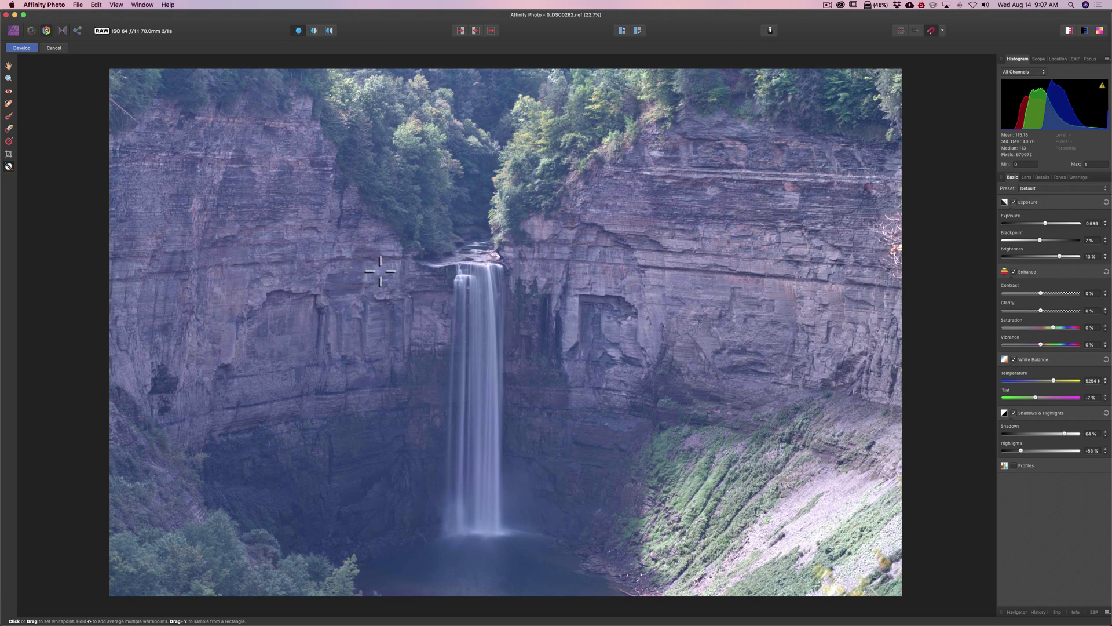
left_click(681, 256)
left_click(369, 270)
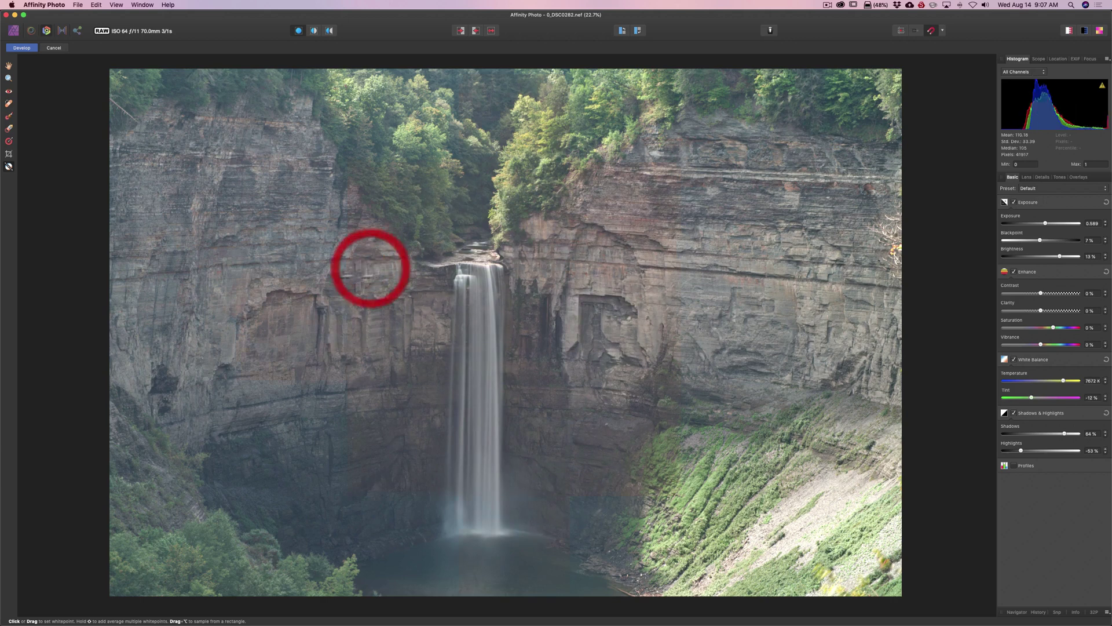
left_click(345, 280)
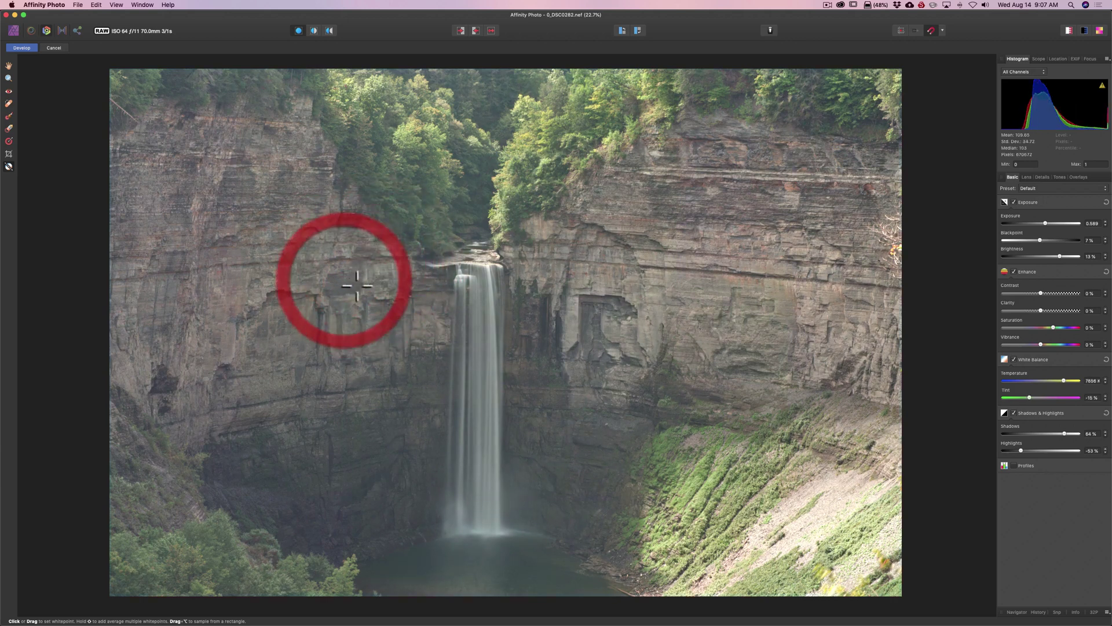
Step: Try white balance samples on the waterfall and surrounding cliff, settling on the grey rock just left of the waterfall's top
left_click(490, 300)
left_click(400, 390)
left_click(529, 376)
left_click(563, 290)
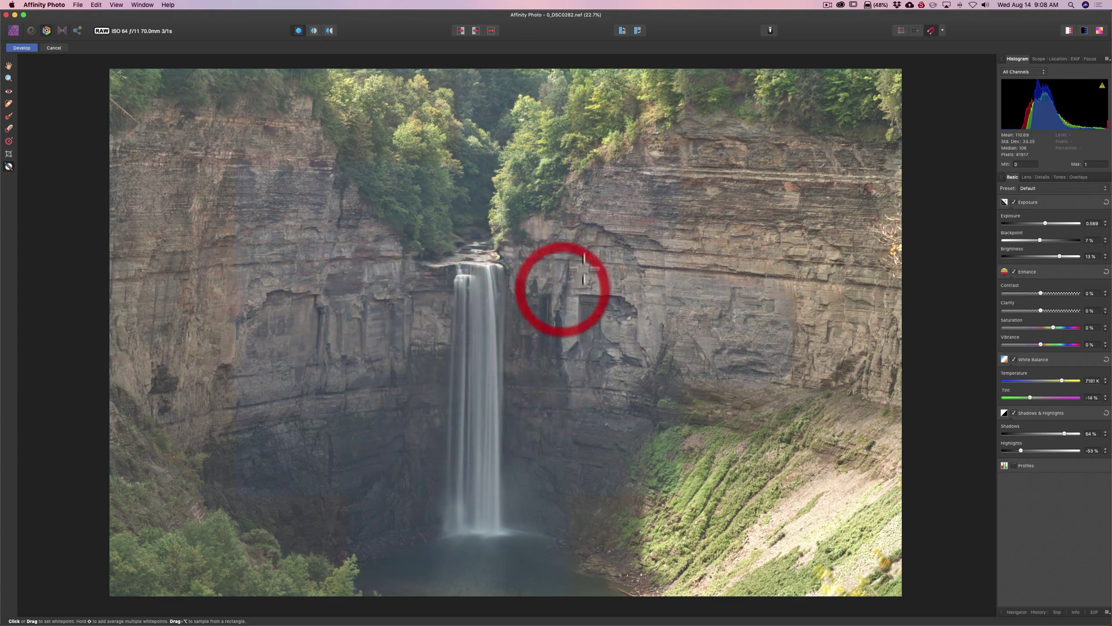
left_click(540, 174)
left_click(369, 245)
left_click(370, 269)
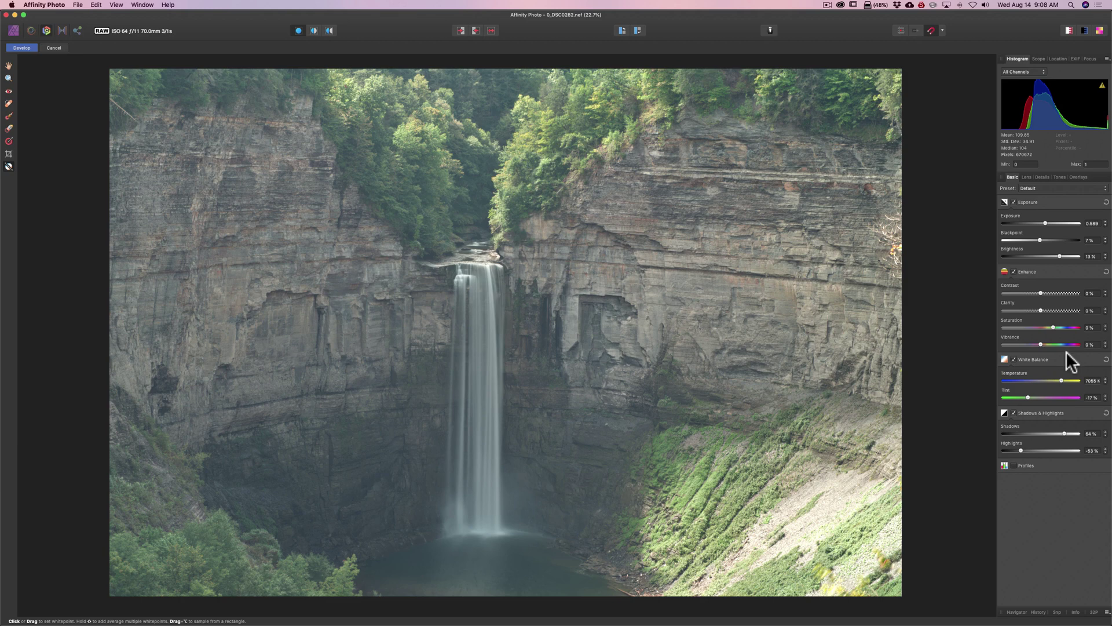
Step: Set the Enhance adjustments to Contrast 26%, Clarity 17%, Saturation 15% and Vibrance 11%
left_click_drag(1041, 293, 1058, 295)
left_click_drag(975, 265, 979, 267)
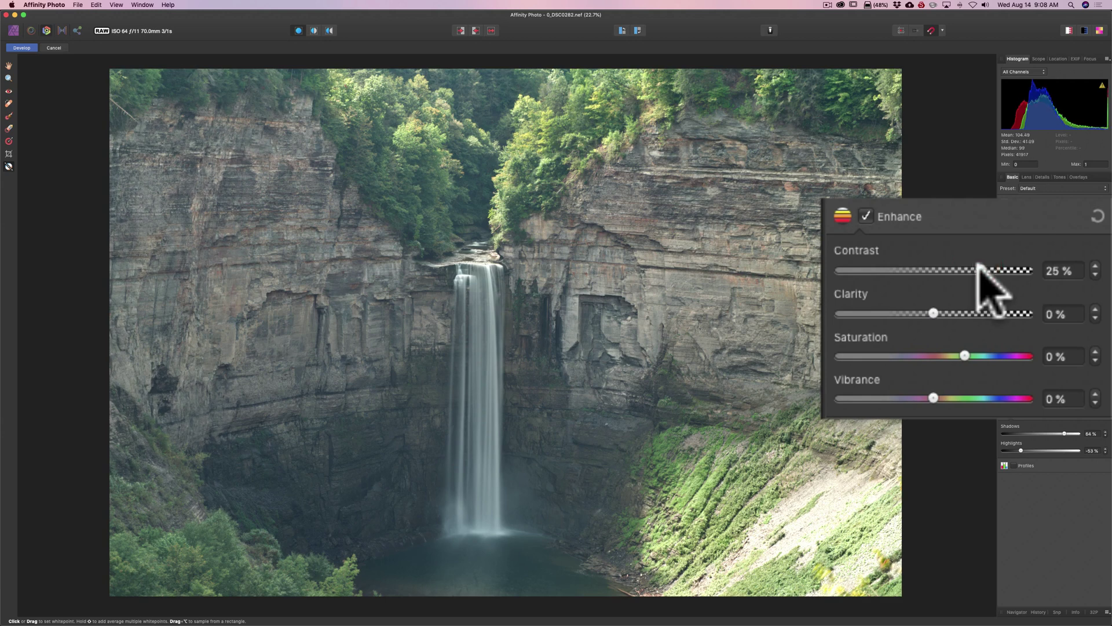
left_click(932, 312)
mouse_move(930, 306)
left_mouse_down()
mouse_move(955, 307)
mouse_move(946, 304)
left_mouse_up()
left_click_drag(964, 355, 983, 355)
left_click_drag(934, 398, 950, 398)
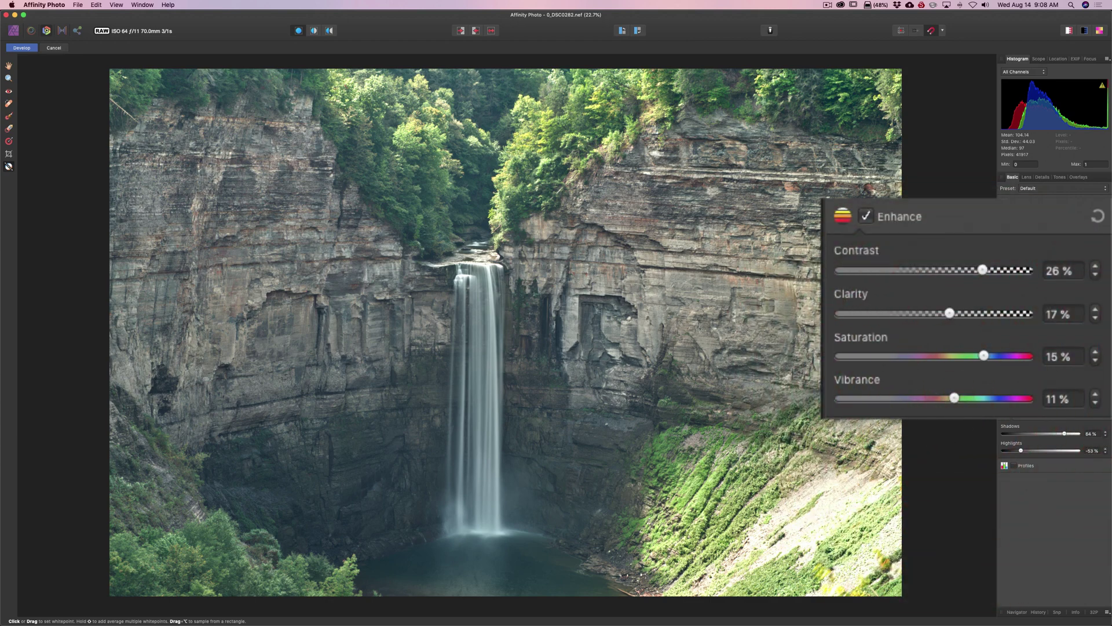
Step: Check the lens correction settings, enable Detail Refinement and raise its sharpening slightly
left_click(1027, 177)
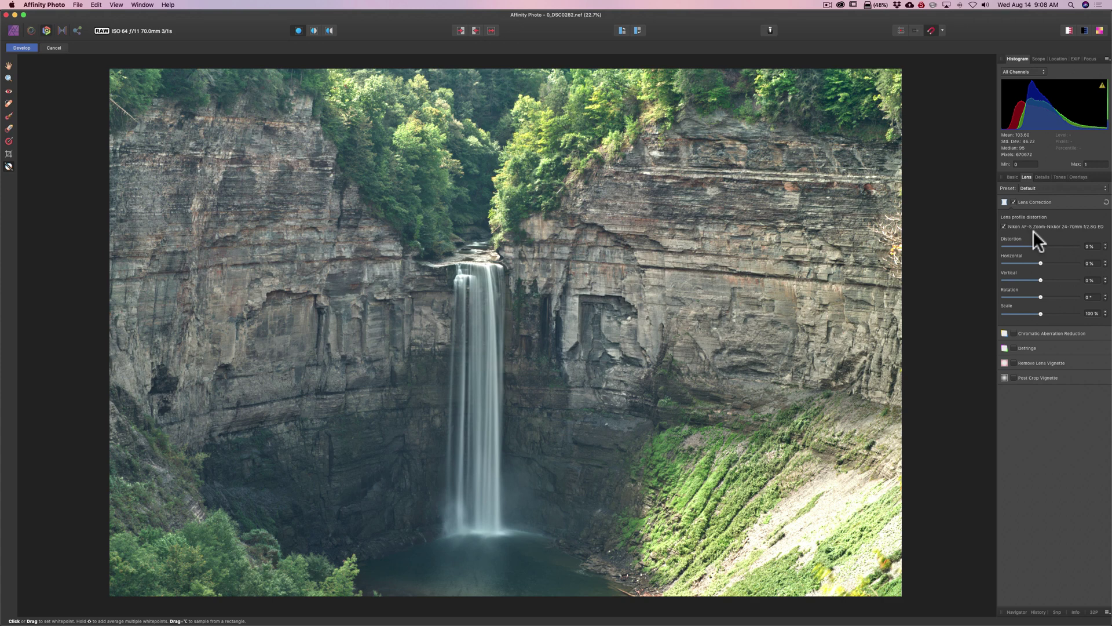
left_click(1042, 177)
left_click(1023, 202)
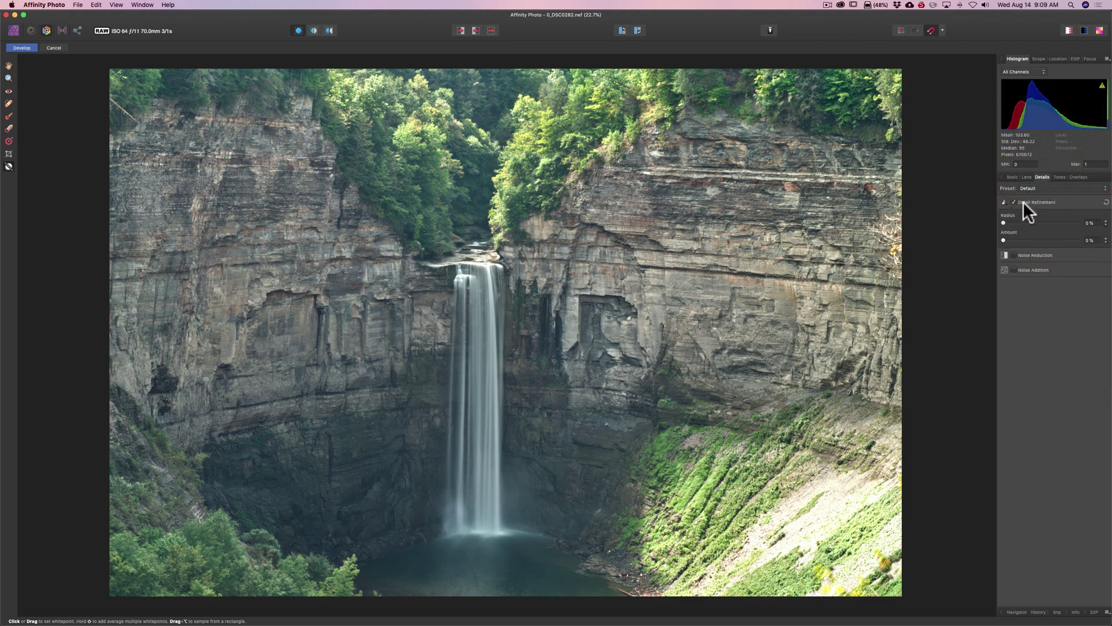
left_click_drag(1004, 223, 1024, 237)
Step: Move the black endpoint of the tone curve slightly further inward to deepen the shadows
left_click(1060, 176)
left_click(1016, 317)
left_click_drag(1017, 317, 1020, 318)
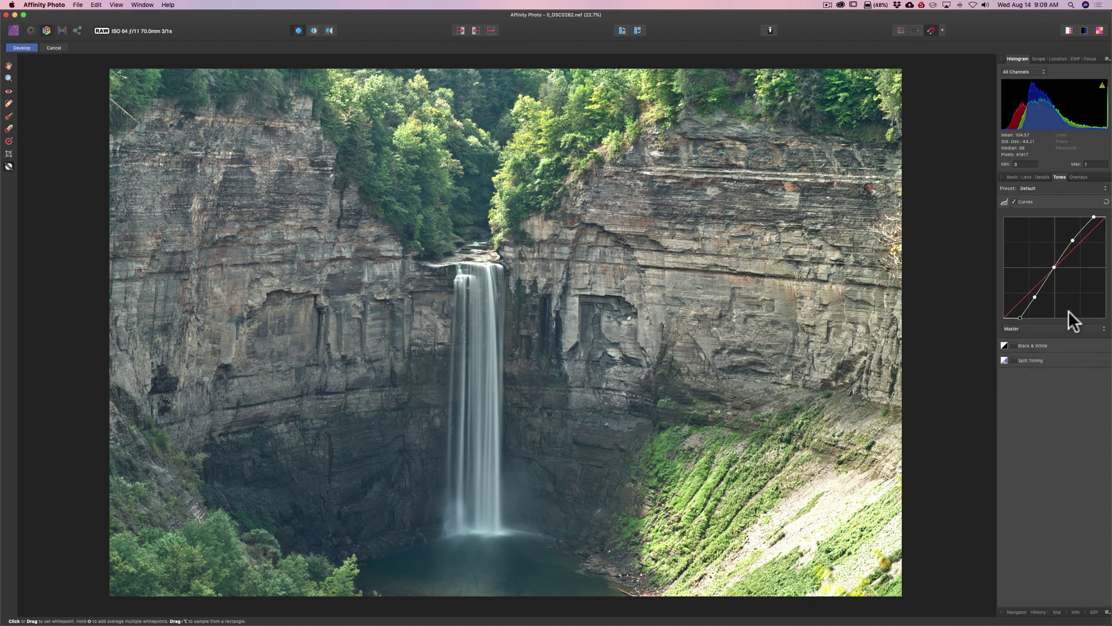
Step: Review the lens and basic settings, commit the RAW development and switch to the Photo Persona
left_click(1040, 175)
left_click(1023, 175)
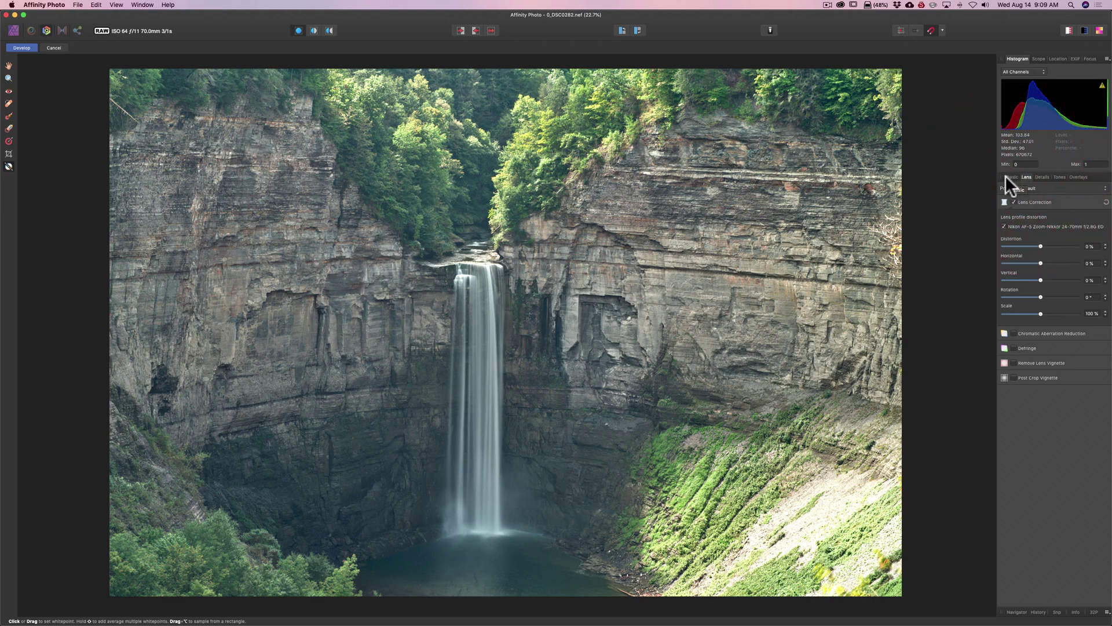
left_click(1007, 176)
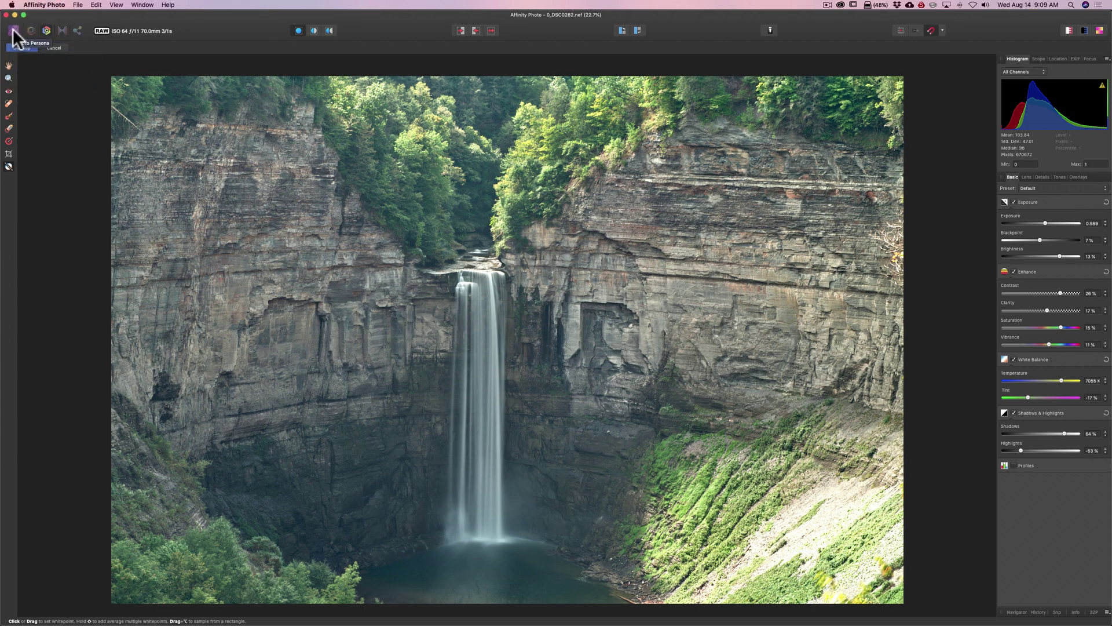
left_click(13, 31)
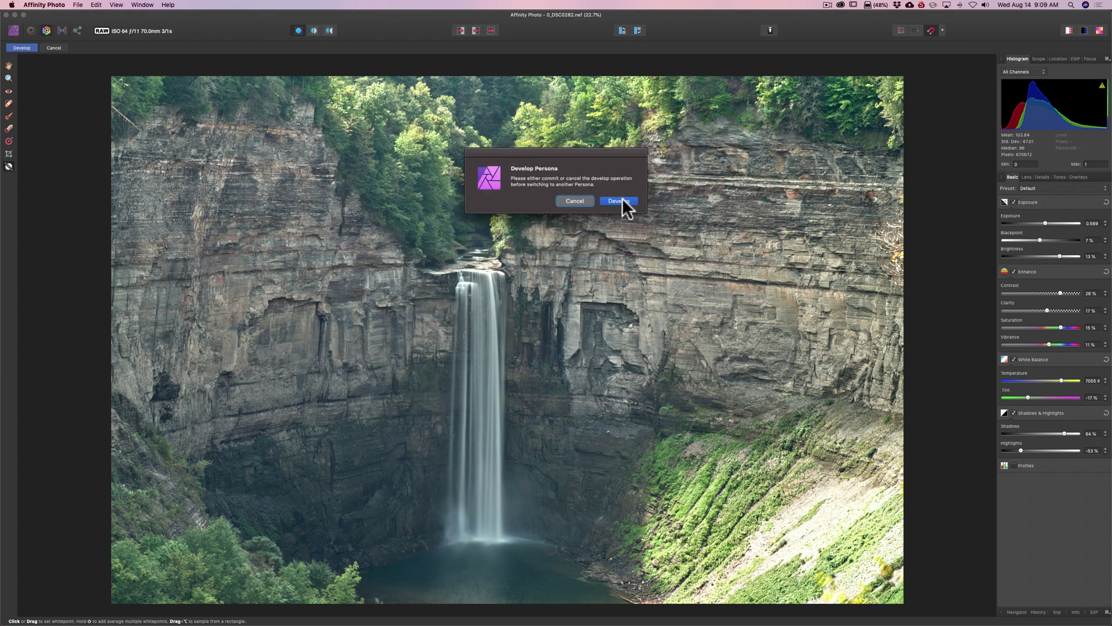
left_click(623, 200)
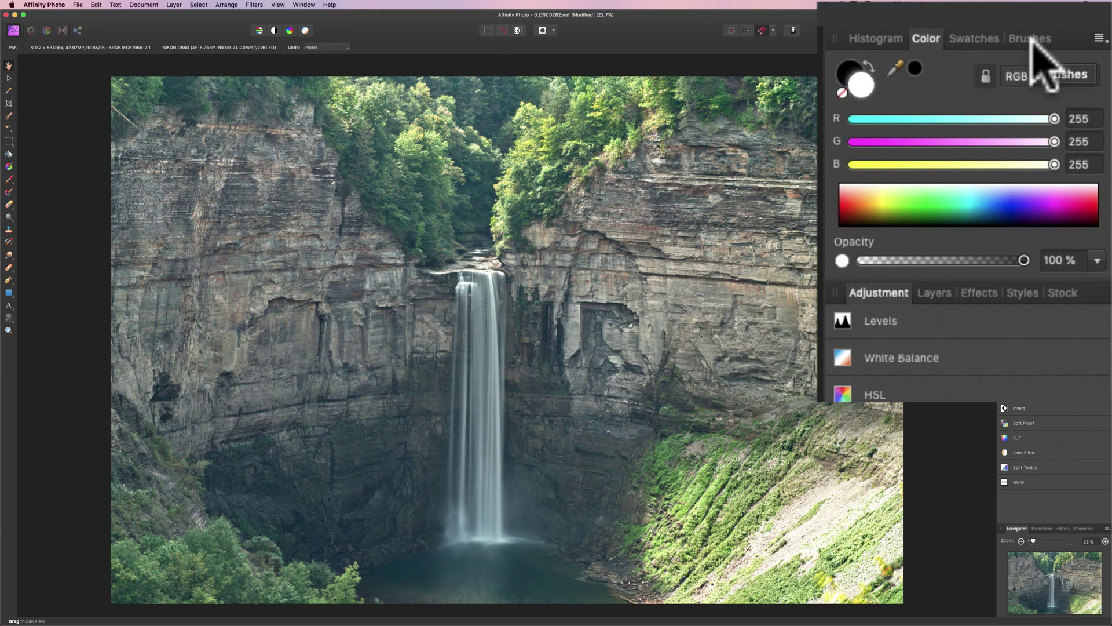
Step: Add a Levels adjustment above the background with Black Level 7% and White Level 82%
left_click(927, 293)
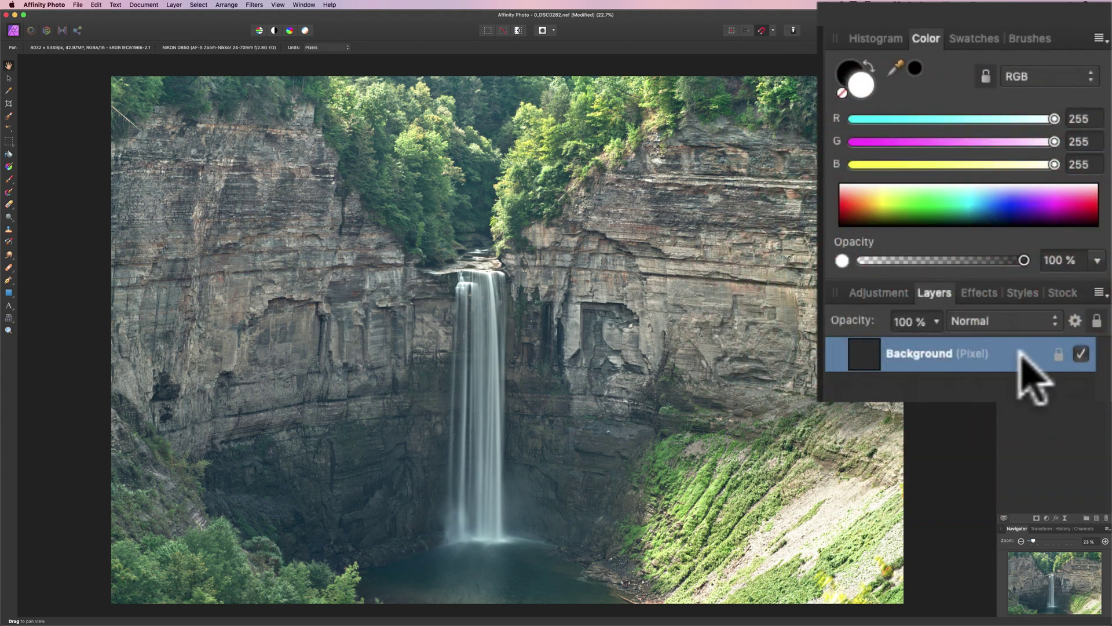
left_click(877, 288)
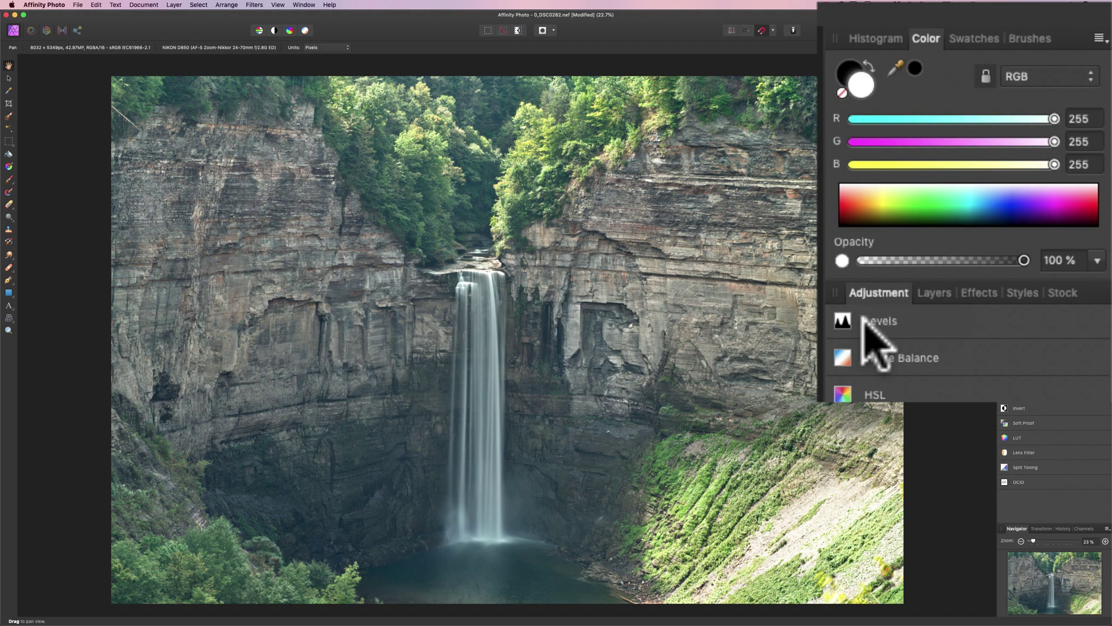
left_click(844, 319)
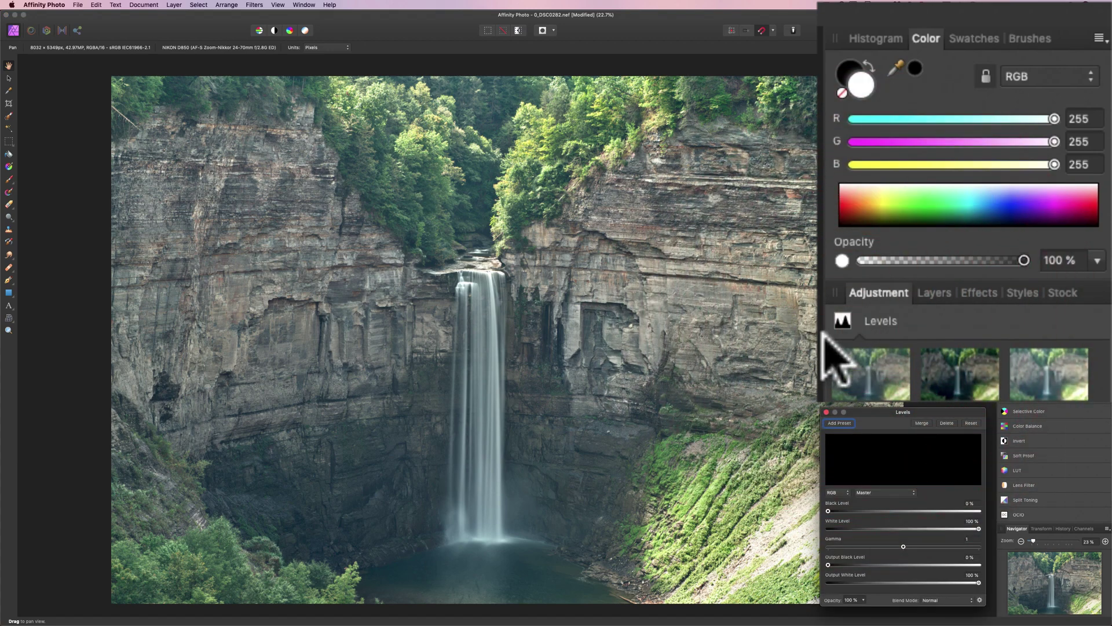
left_click_drag(929, 265, 920, 135)
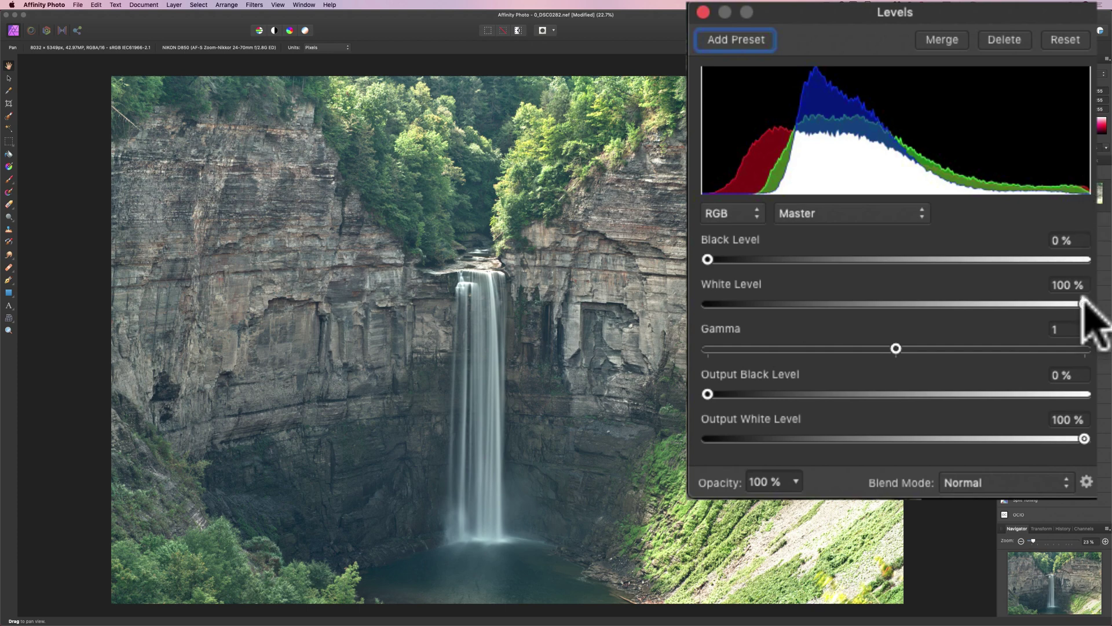
left_click_drag(1082, 301, 1019, 303)
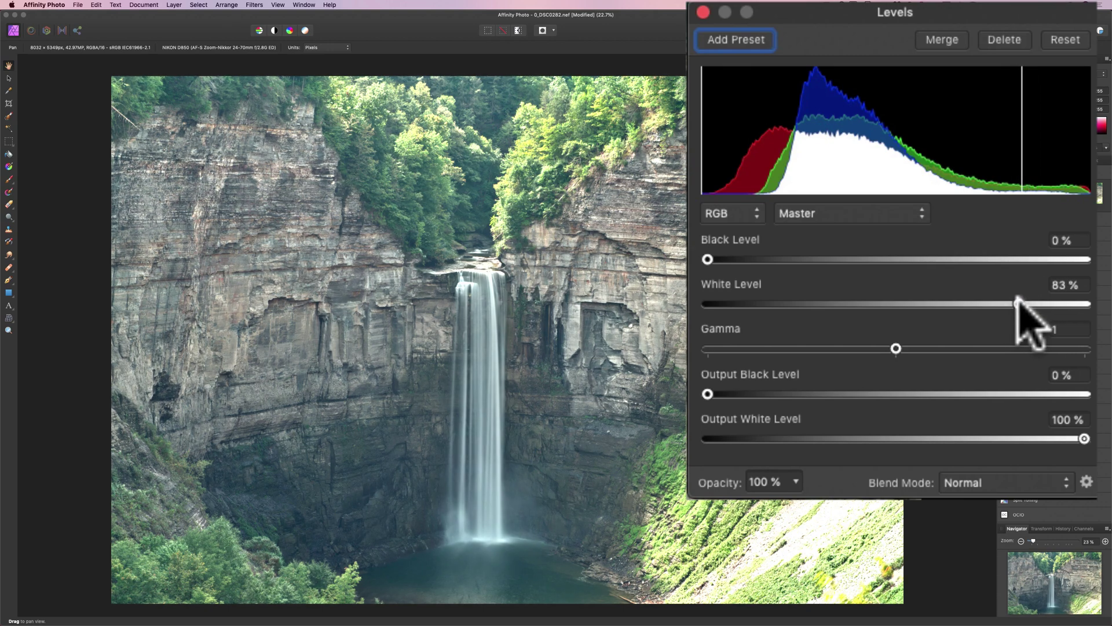
left_click(707, 259)
left_click_drag(705, 255, 731, 253)
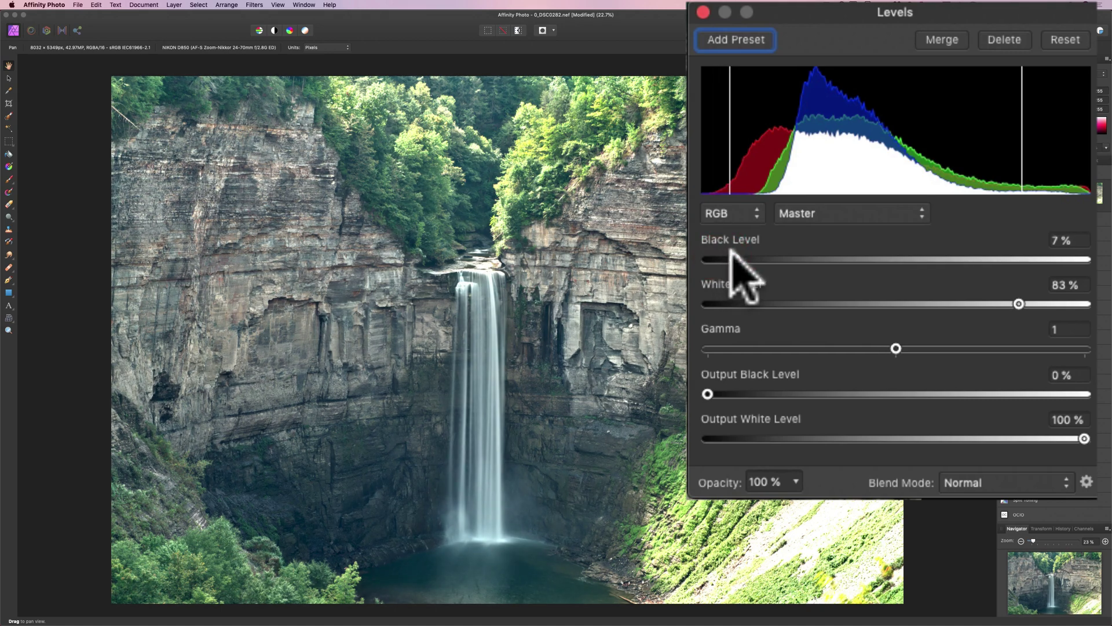
left_click(1020, 303)
left_click_drag(1019, 303, 1015, 304)
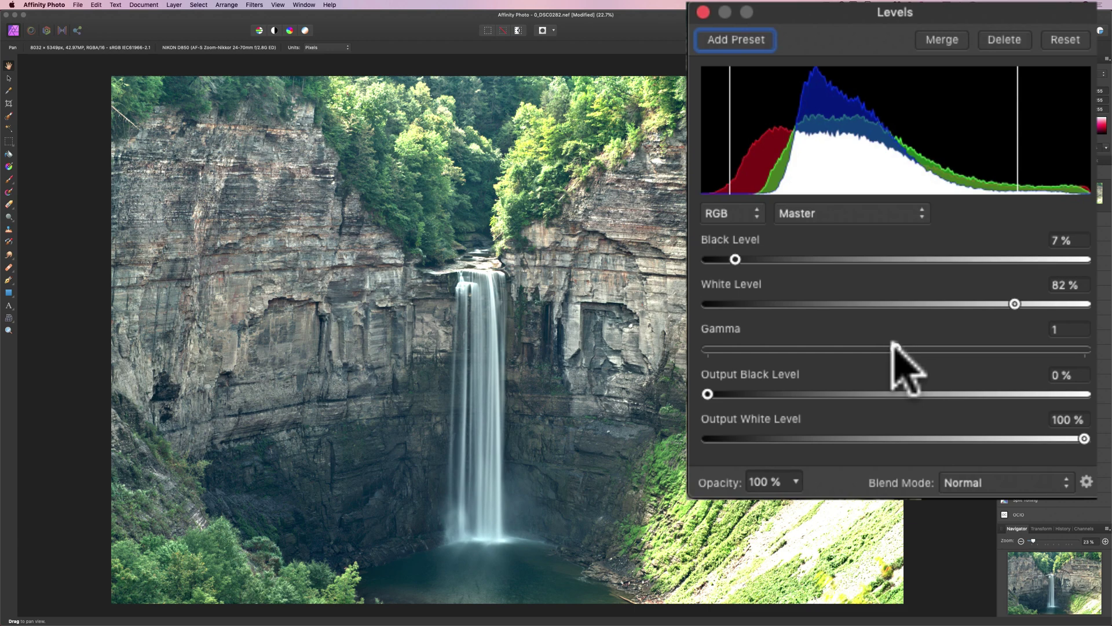
Step: Set the Levels Gamma to 1.167, fine-tune Black Level to 8% and White Level to 82%, and close the adjustment
left_click_drag(892, 343, 922, 341)
left_click(924, 343)
mouse_move(707, 394)
left_mouse_down()
mouse_move(769, 400)
mouse_move(704, 394)
left_mouse_up()
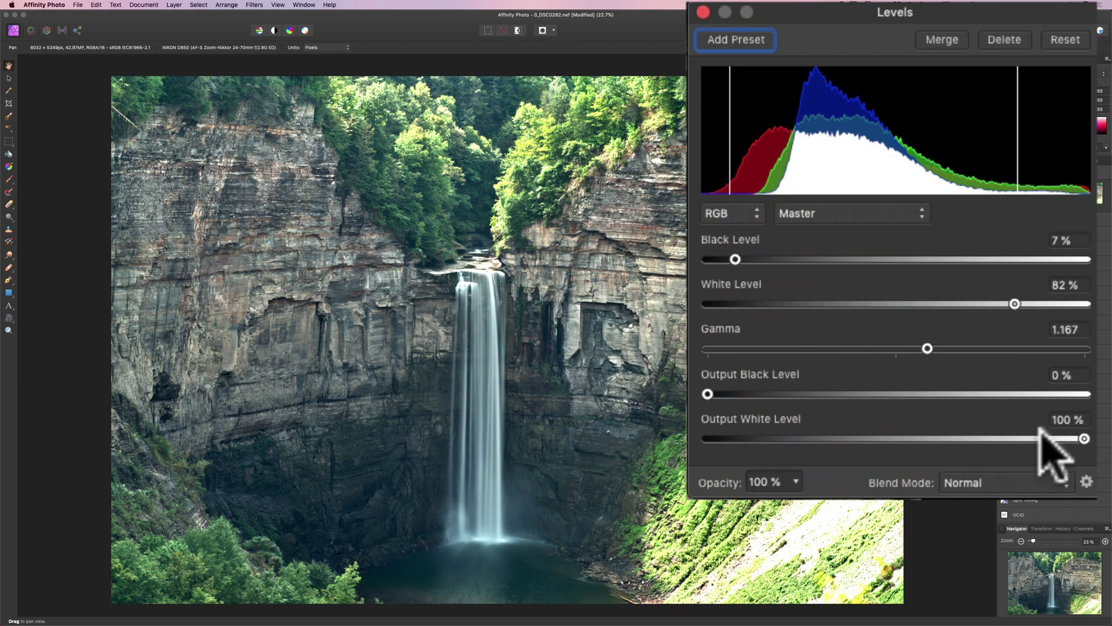
mouse_move(1084, 439)
left_mouse_down()
mouse_move(1068, 442)
mouse_move(1084, 438)
left_mouse_up()
left_click_drag(1011, 299, 1018, 301)
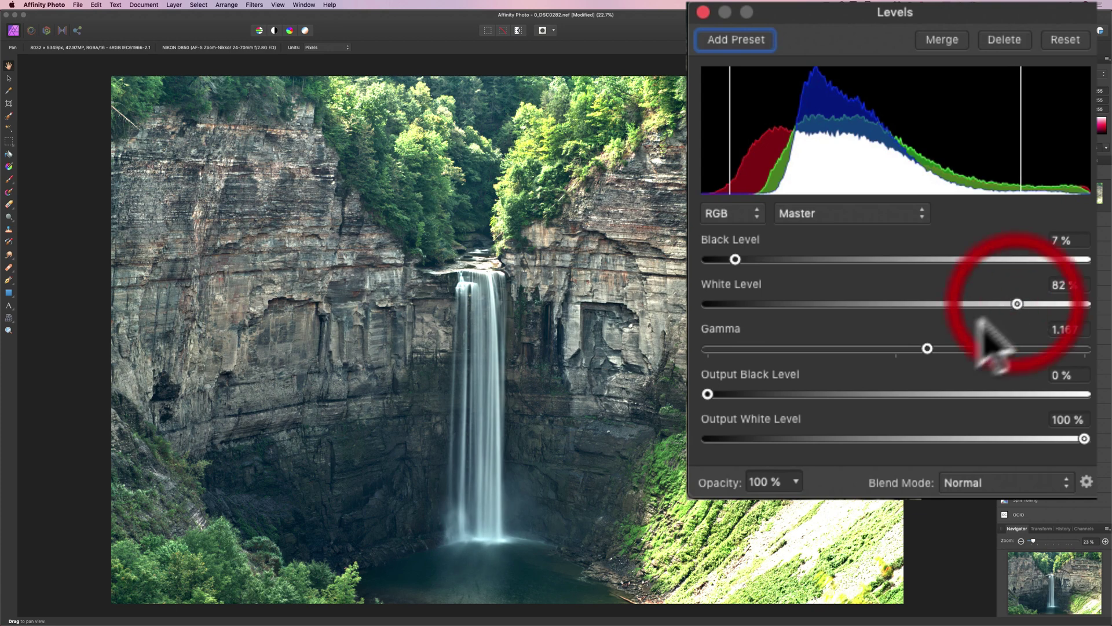
left_click_drag(735, 256, 737, 255)
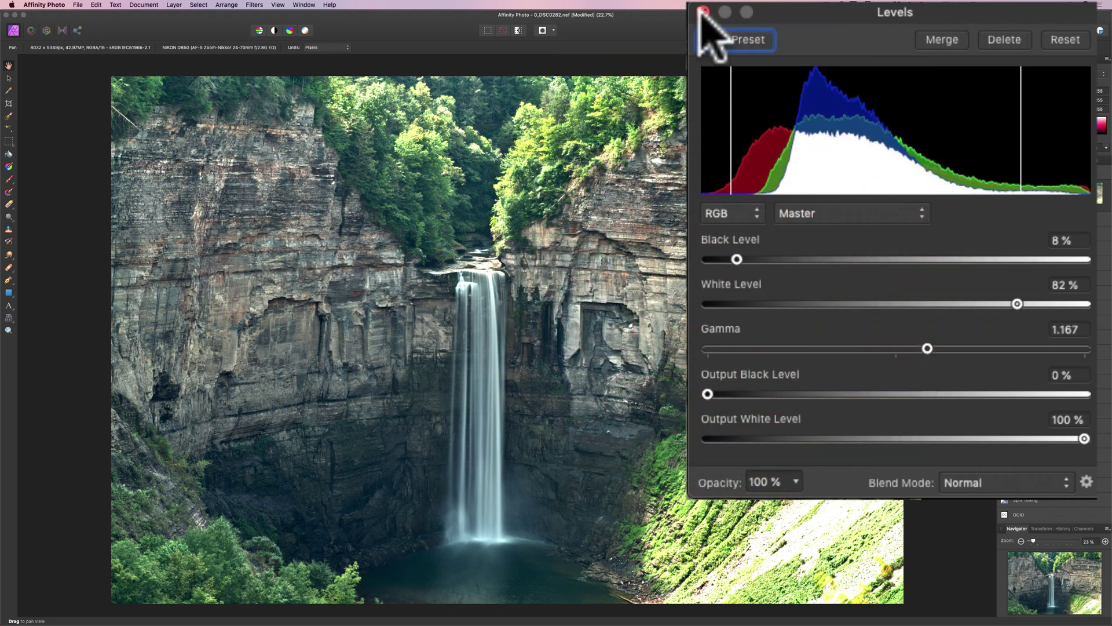
left_click(771, 76)
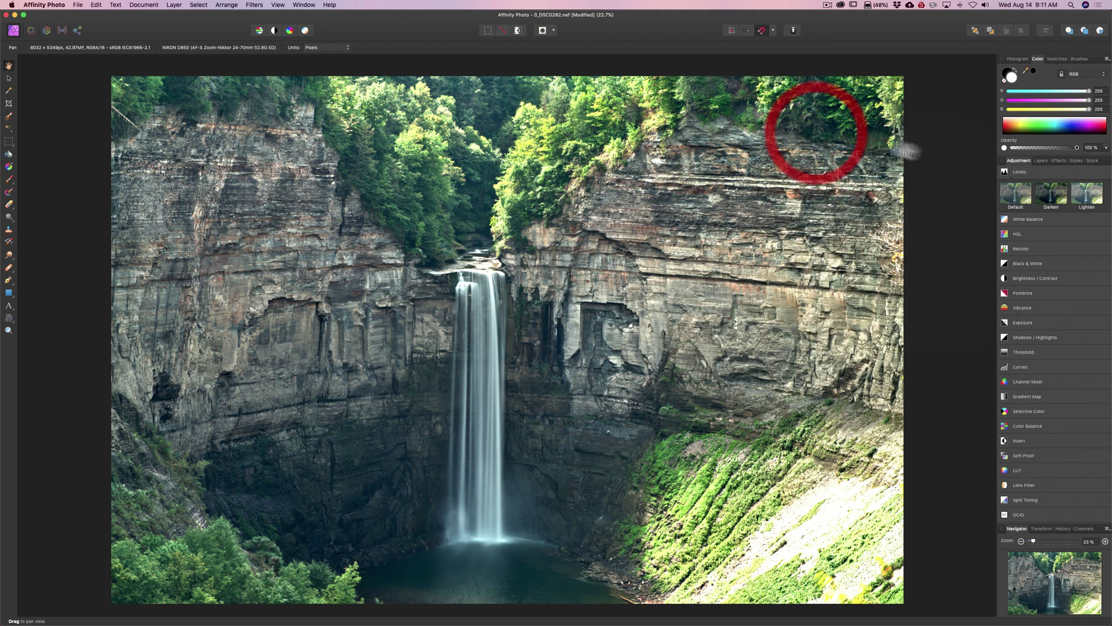
Step: Toggle the Levels layer's visibility to compare the photo with and without the adjustment
left_click(1042, 161)
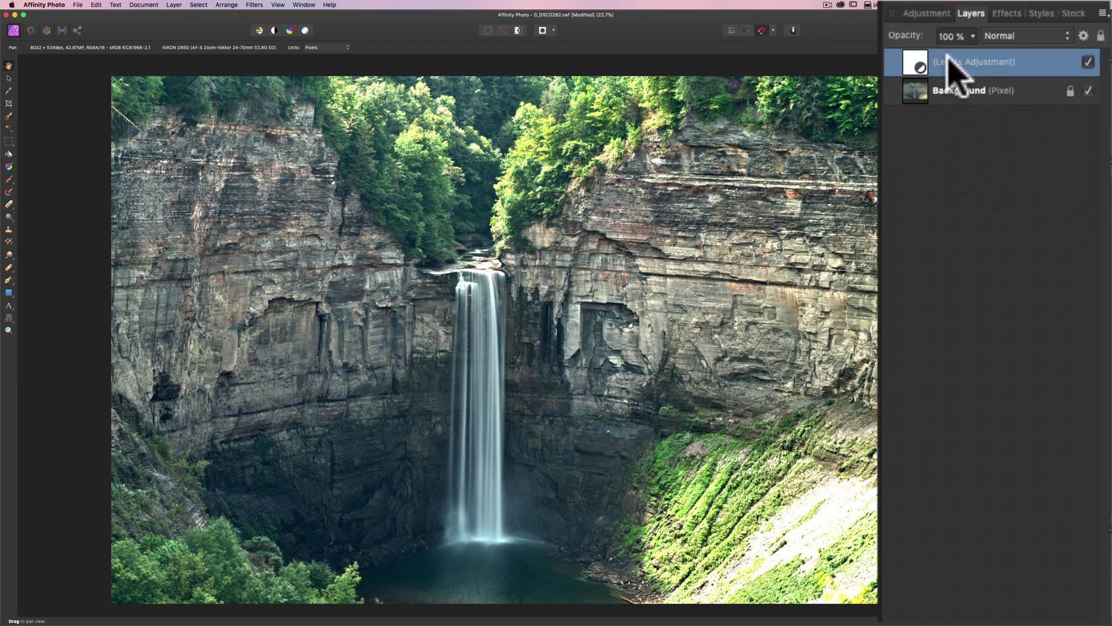
left_click(1088, 62)
left_click(1088, 61)
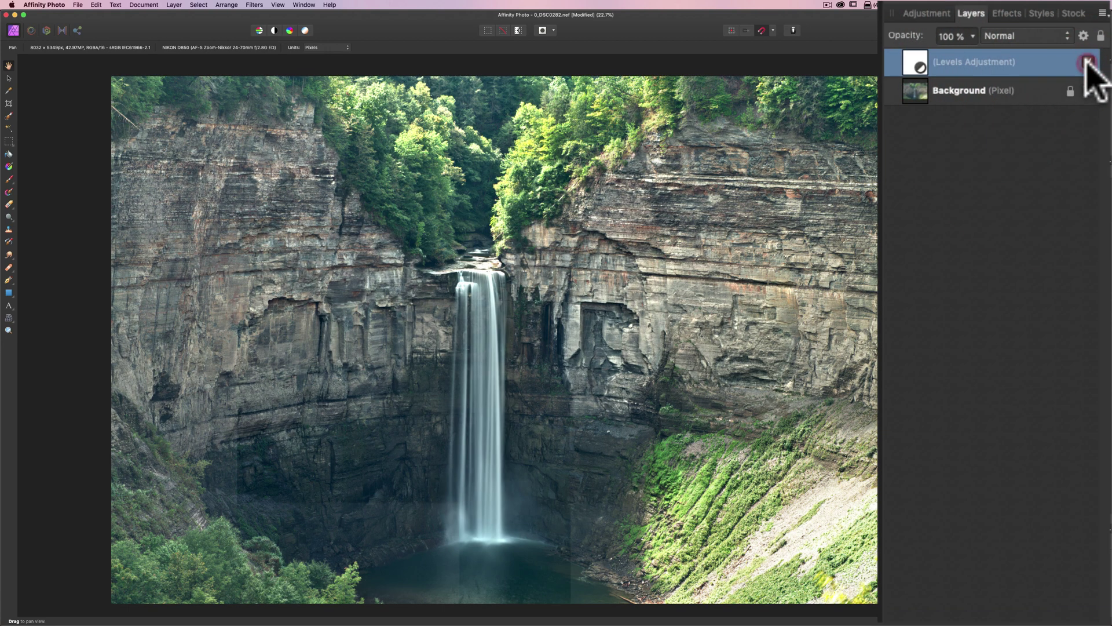
left_click(1088, 61)
left_click(1088, 61)
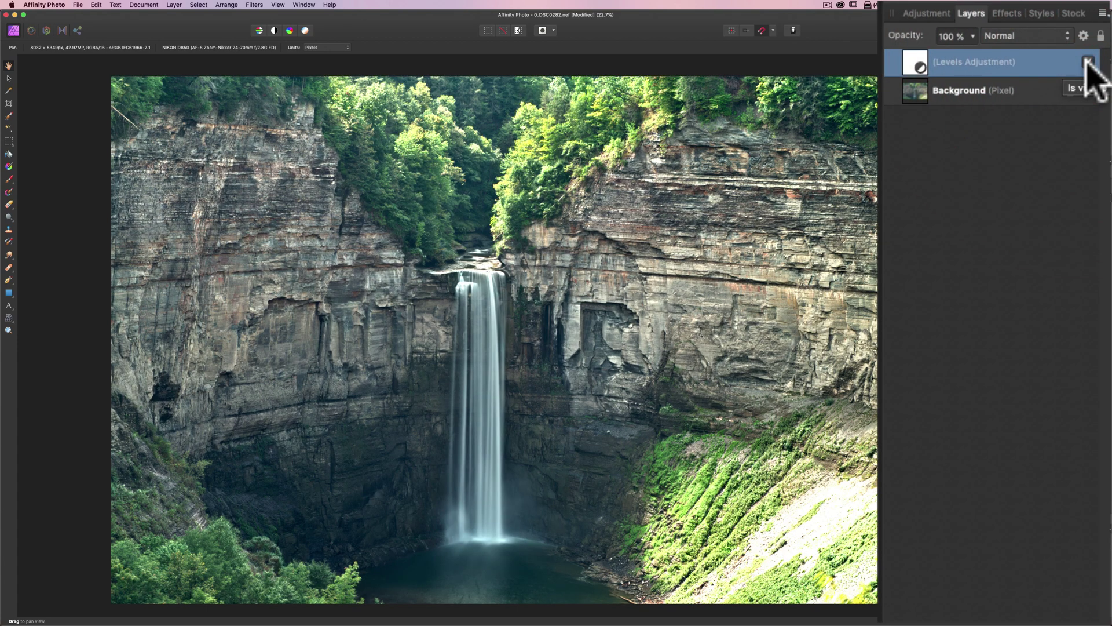
Step: Add a Vibrance adjustment with Saturation 14% and Vibrance 10%, and close its settings
left_click(924, 14)
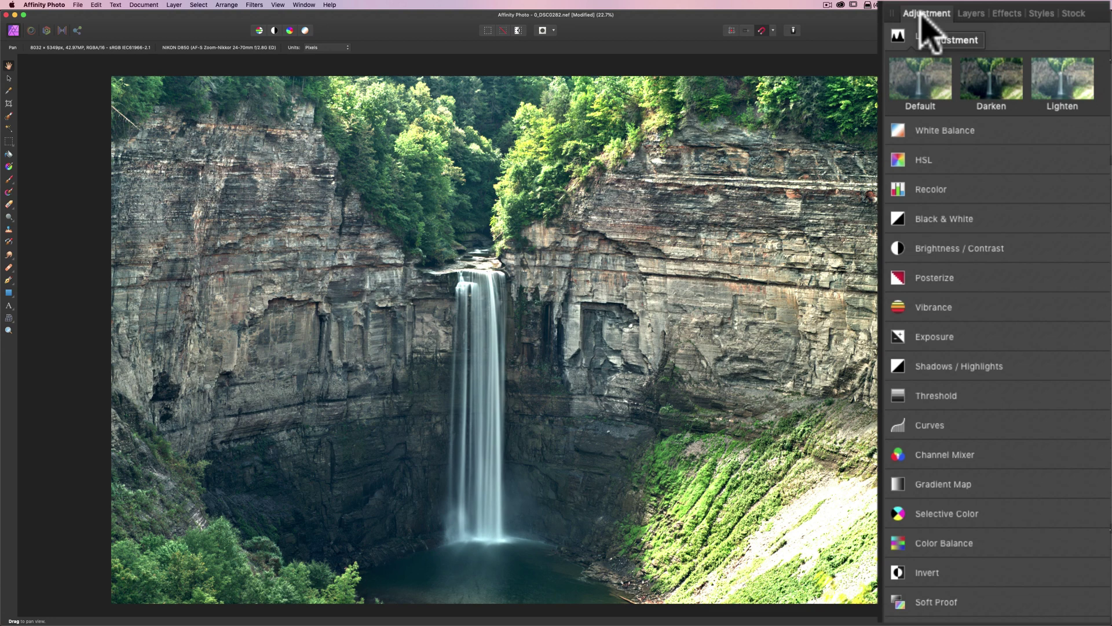
left_click(925, 307)
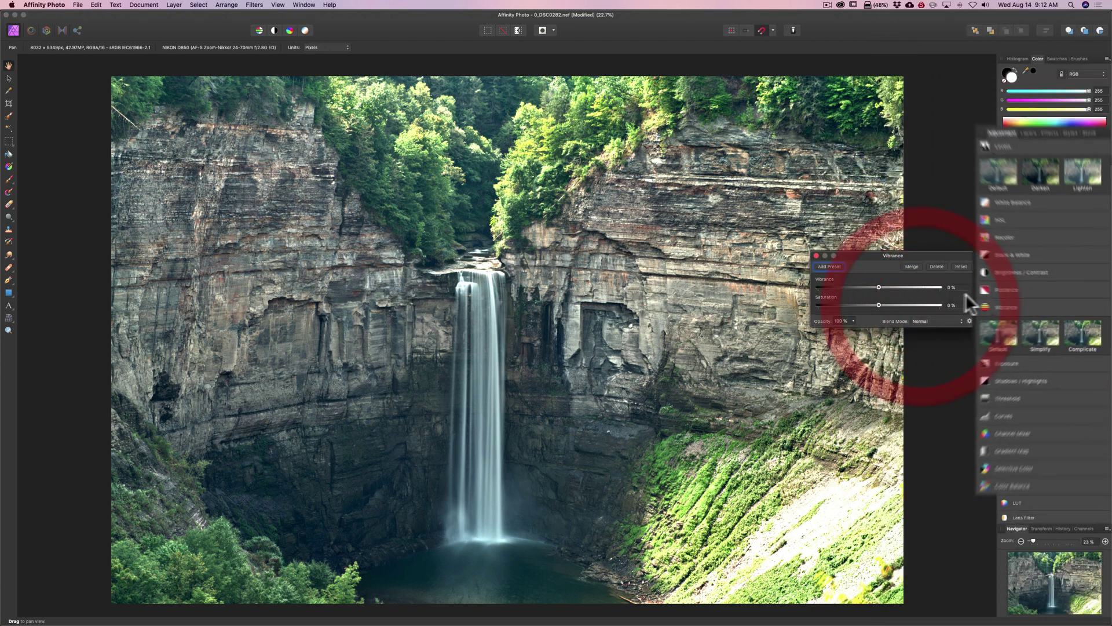
left_click_drag(878, 305, 885, 327)
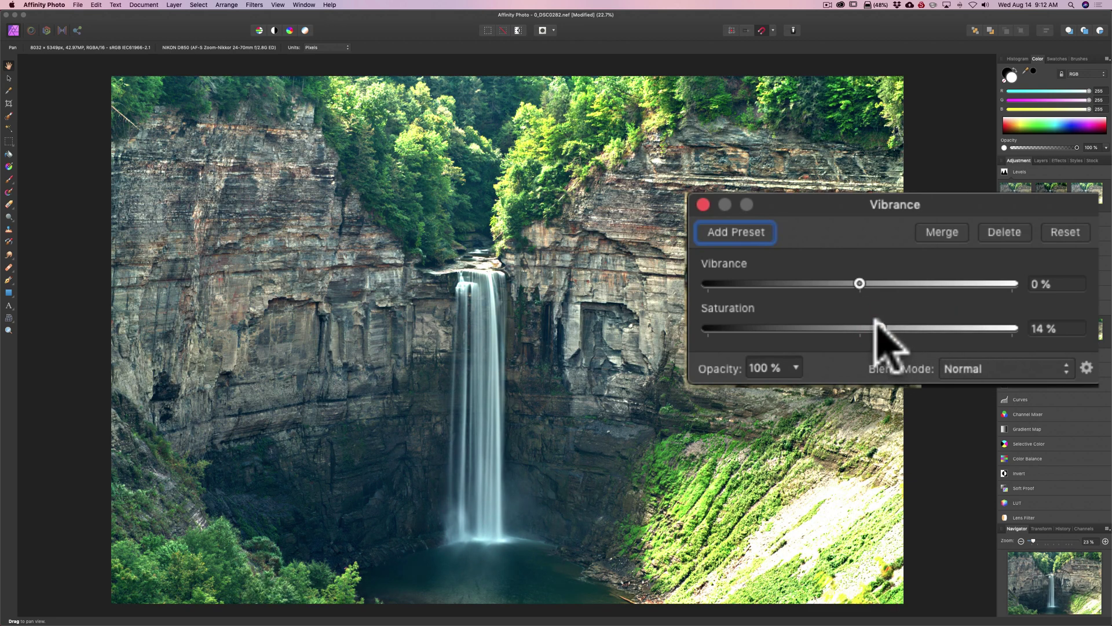
left_click_drag(860, 283, 873, 283)
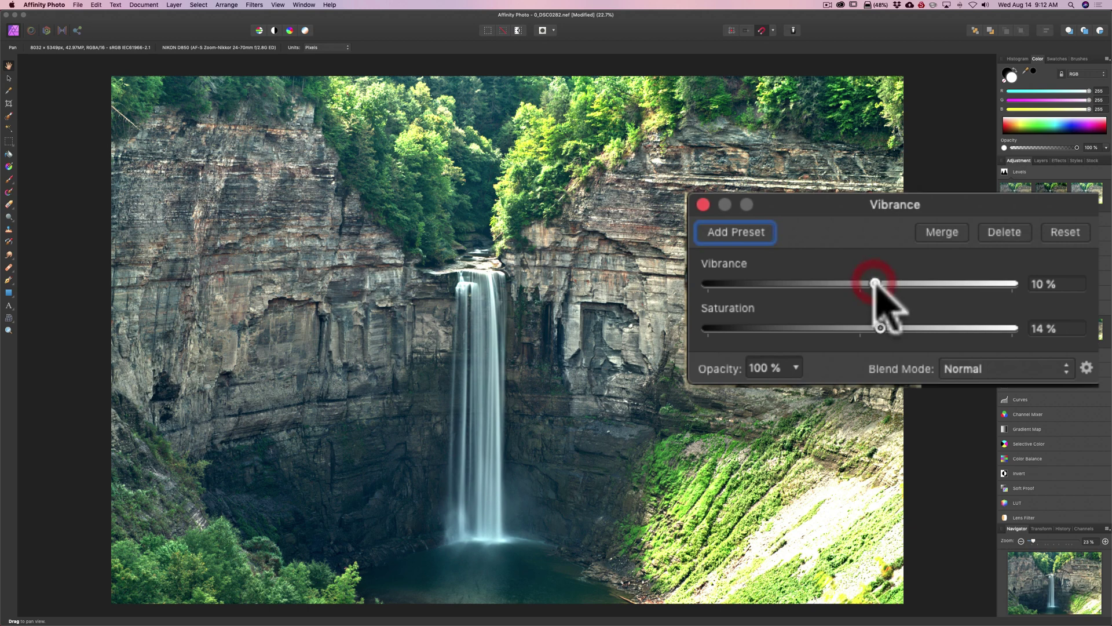
left_click(703, 204)
Step: Toggle the Vibrance and Levels layers individually to compare each adjustment's effect on the photo
left_click(1041, 161)
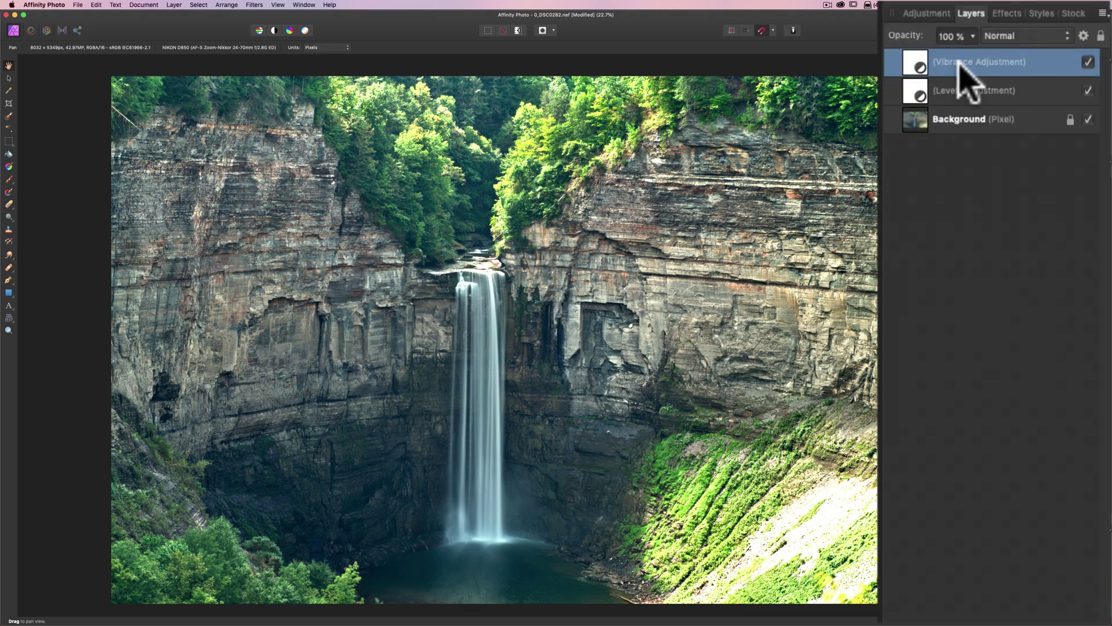
left_click(1088, 62)
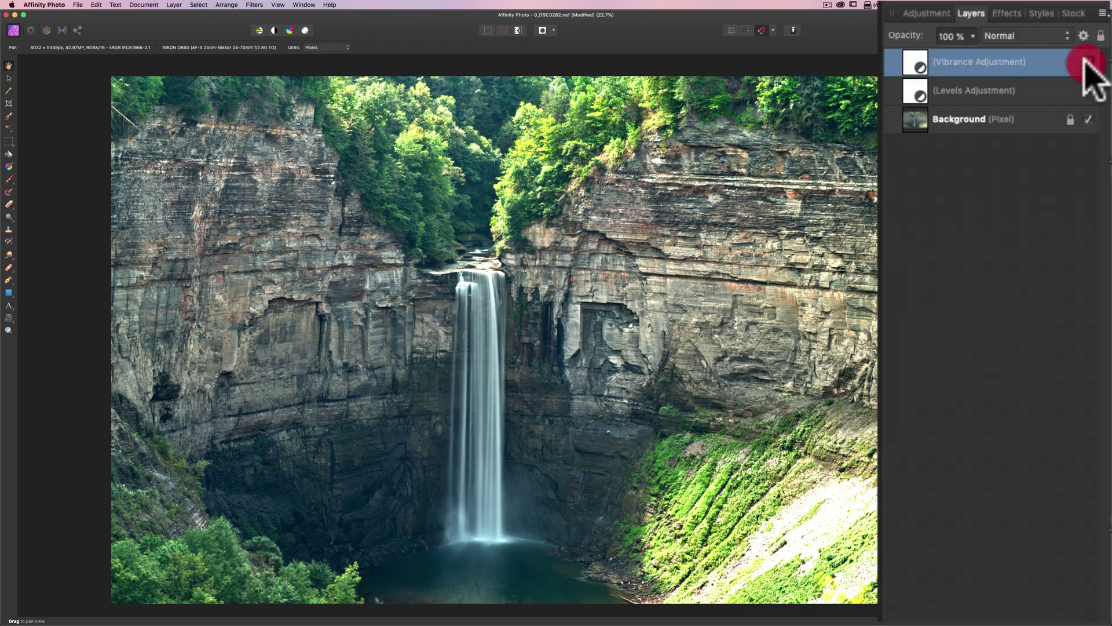
left_click(1087, 62)
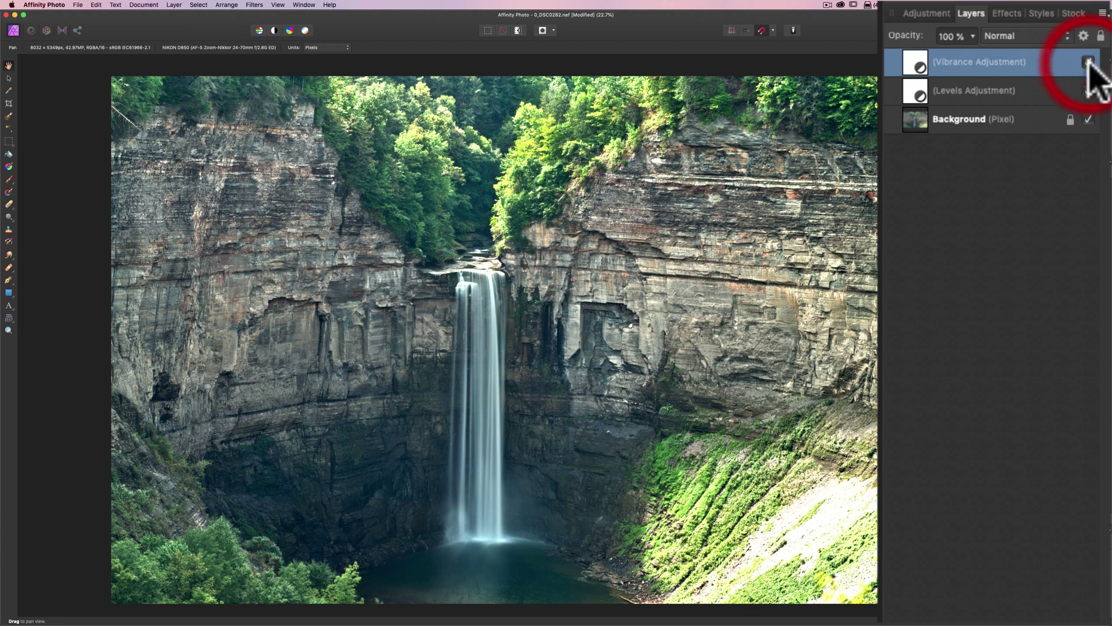
left_click(1089, 91)
left_click(1089, 90)
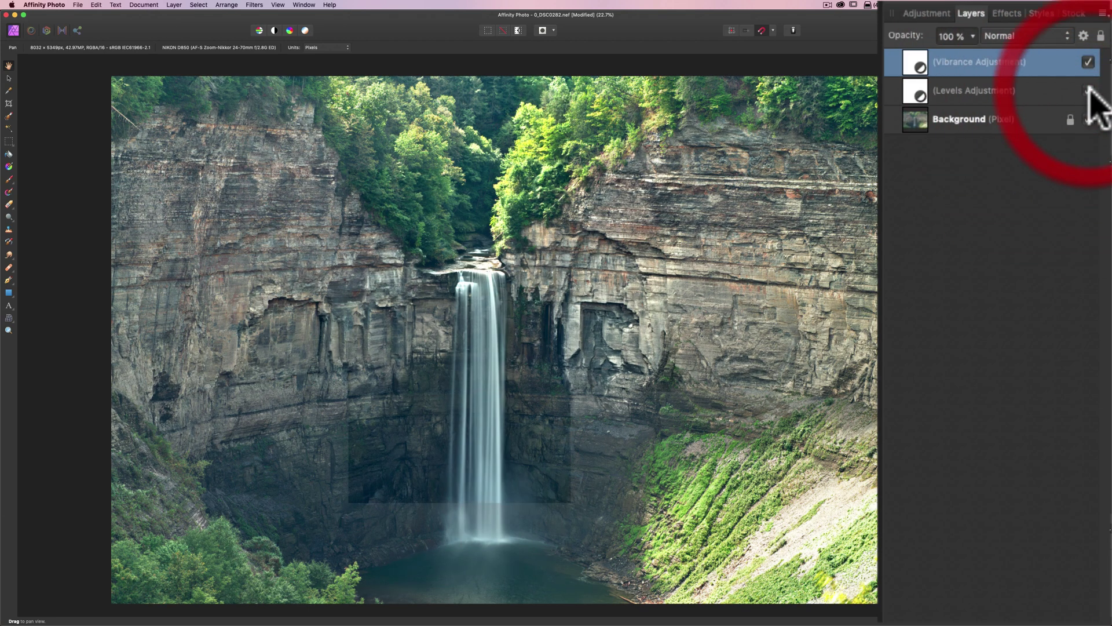
Step: Add a Brightness / Contrast adjustment on top of the layer stack and raise its brightness to lighten the whole photo
left_click(926, 13)
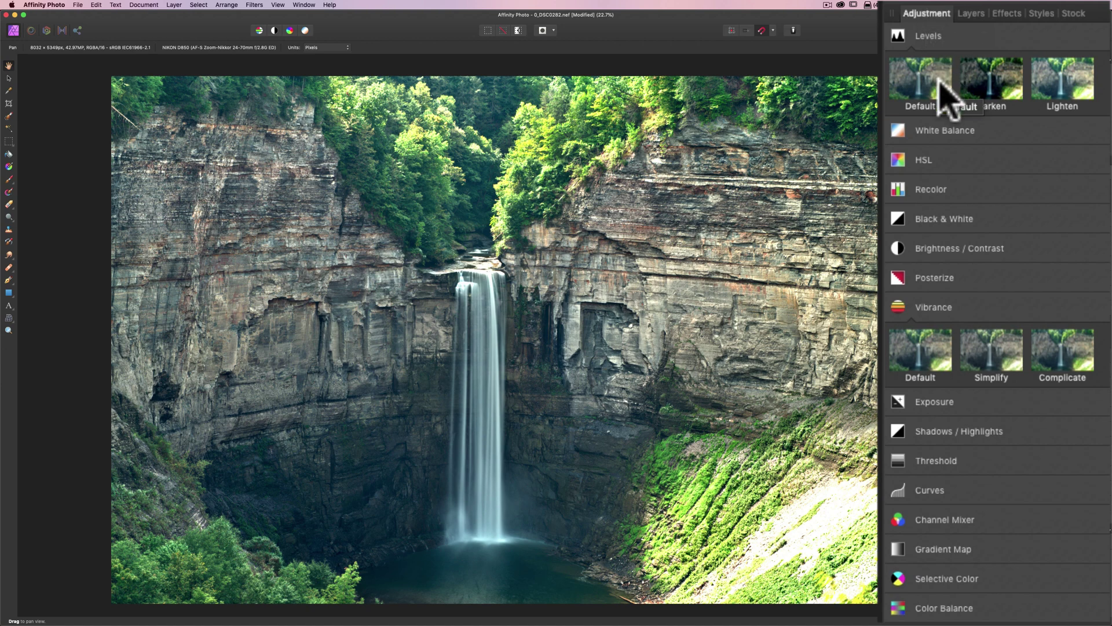
left_click(933, 249)
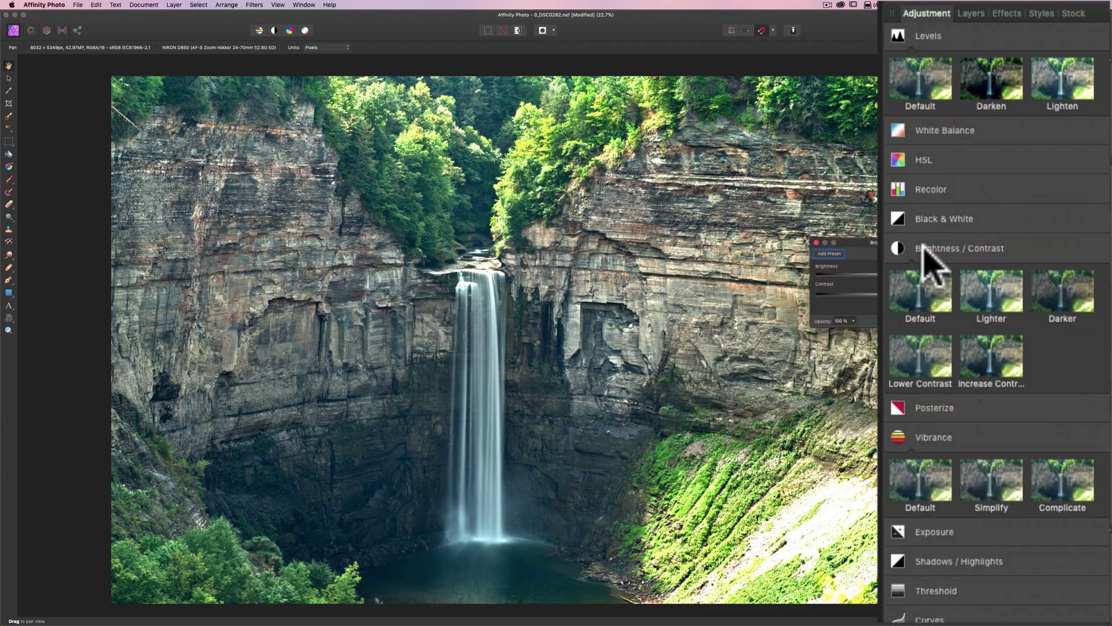
left_click(971, 13)
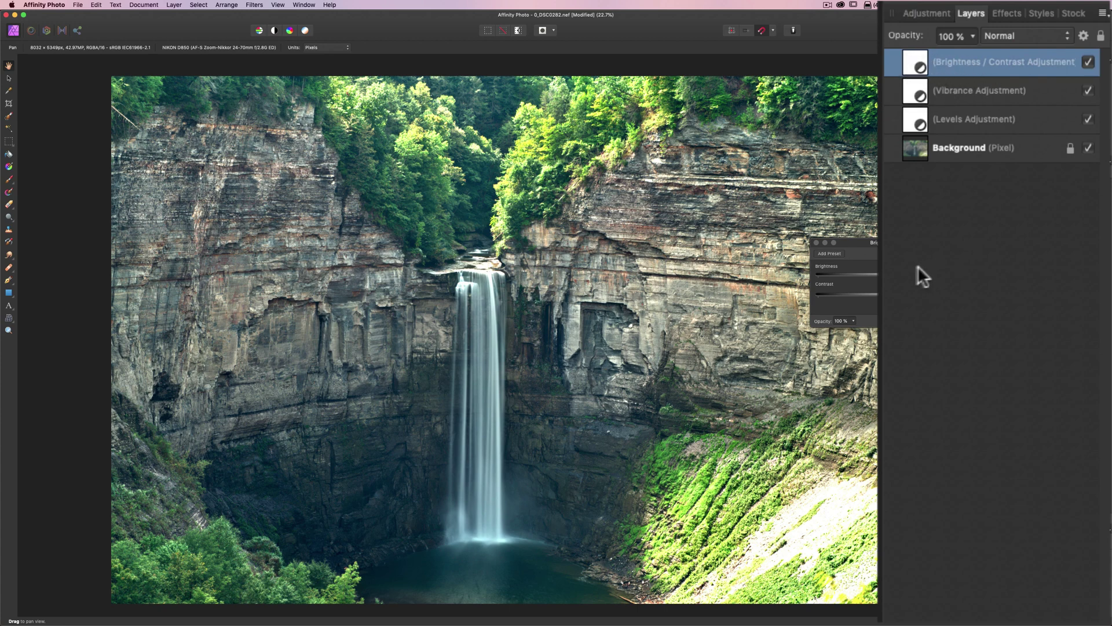
left_click_drag(879, 272, 894, 271)
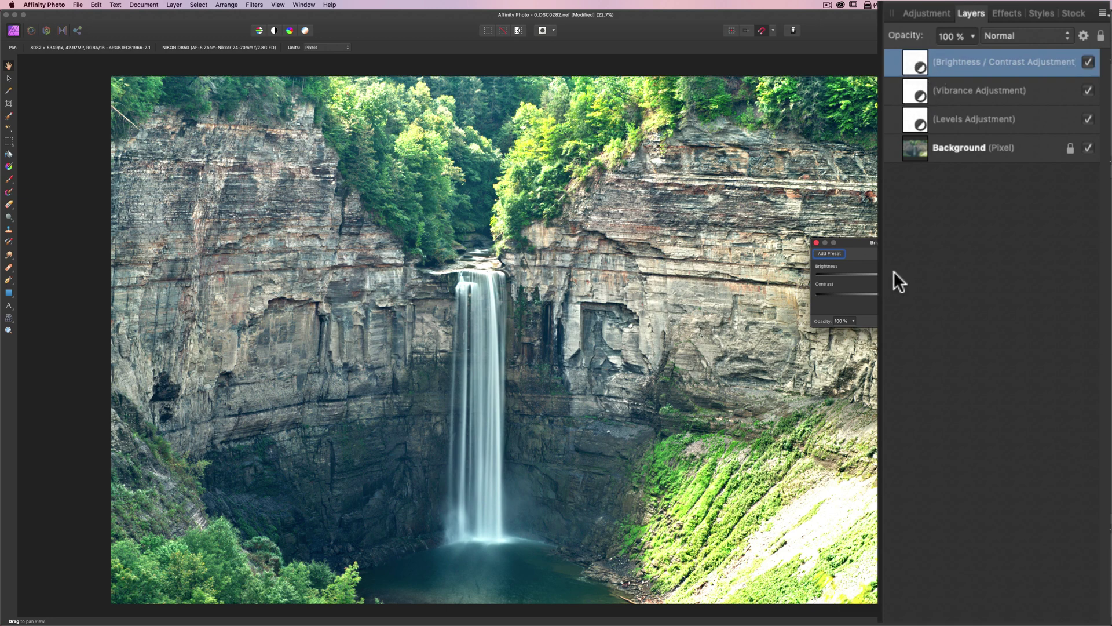
left_click(922, 276)
Step: Invert the Brightness / Contrast layer's mask to black so the brightening is hidden across the photo
left_click(914, 68)
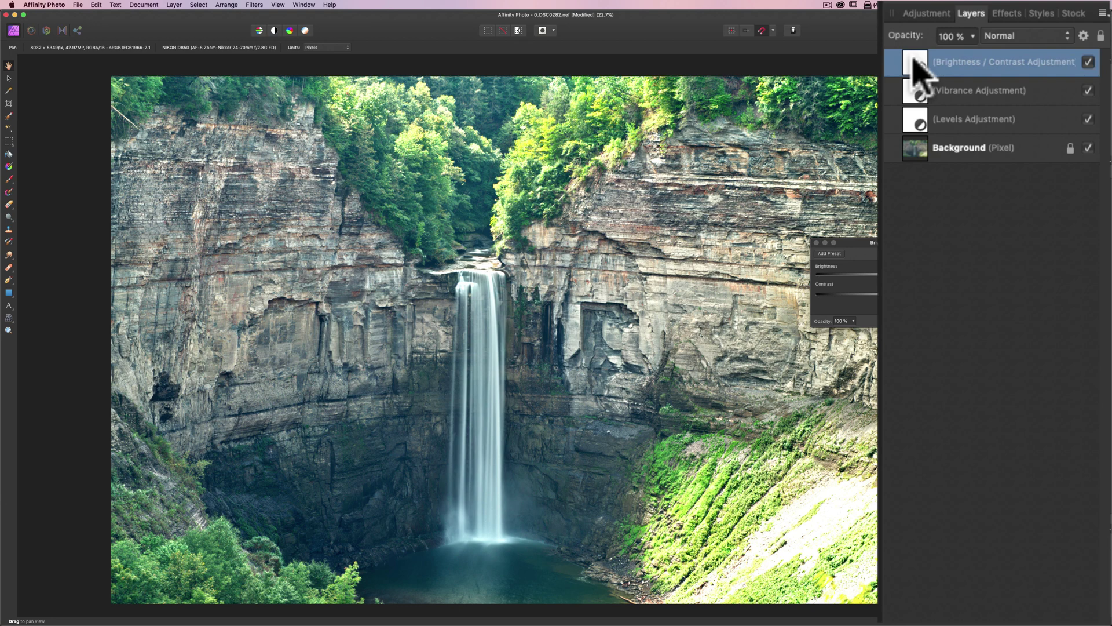
key("super")
key("super+i")
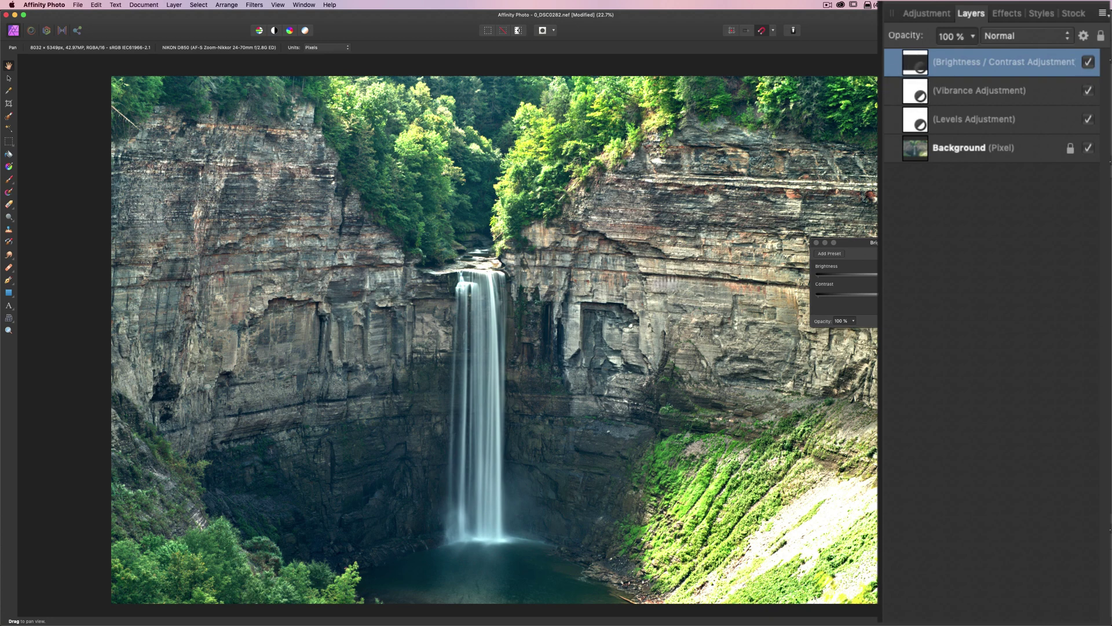
Step: Set the masked adjustment's Brightness to 36% and activate the Paint Brush tool
left_click(919, 279)
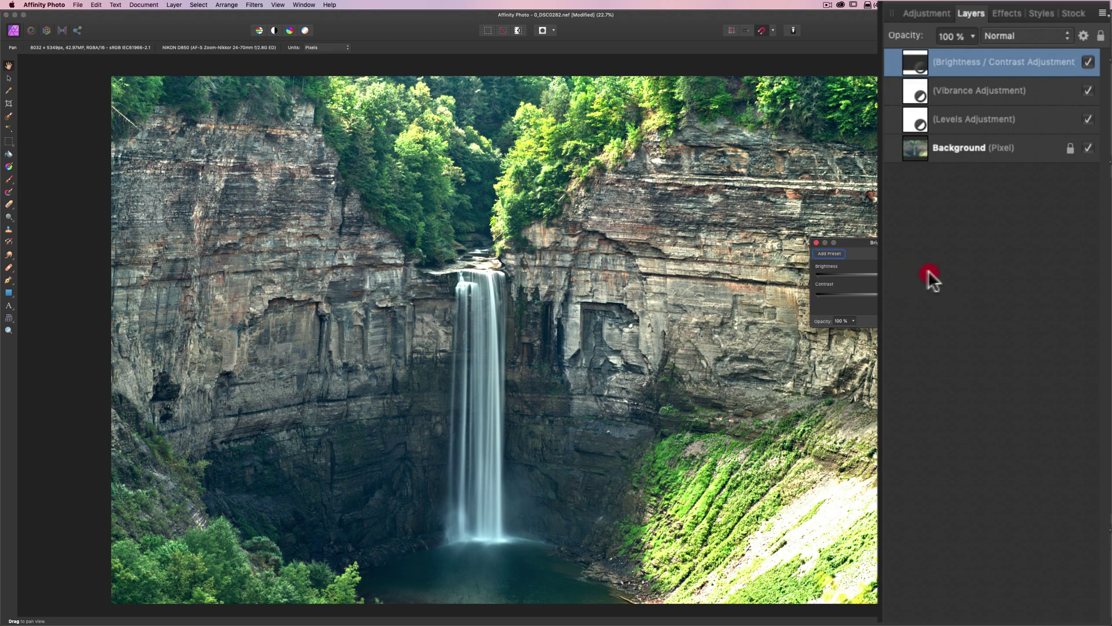
left_click(842, 272)
left_click_drag(841, 272, 897, 277)
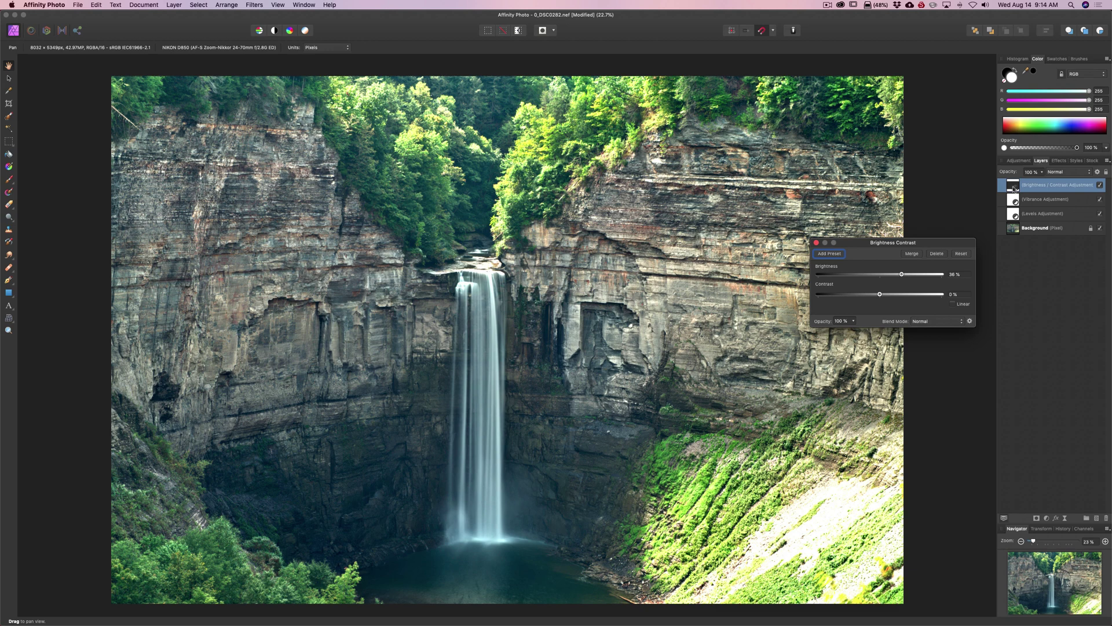
key("b")
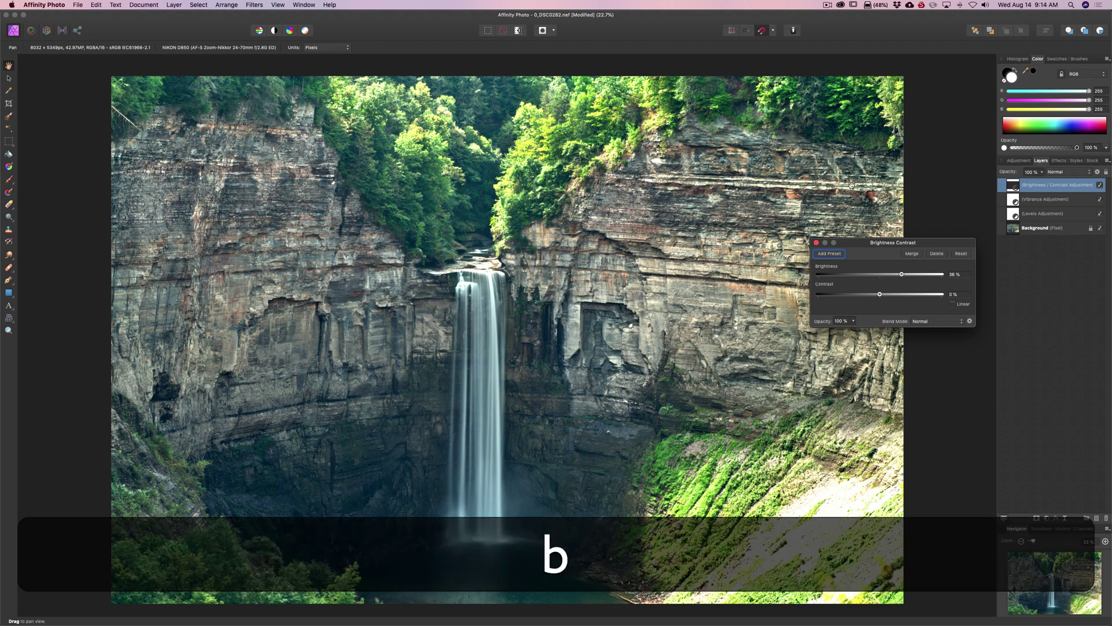
Step: Paint white over the waterfall on the Brightness / Contrast mask with a soft brush about 527 px wide
scroll(45, 181, "right", 1)
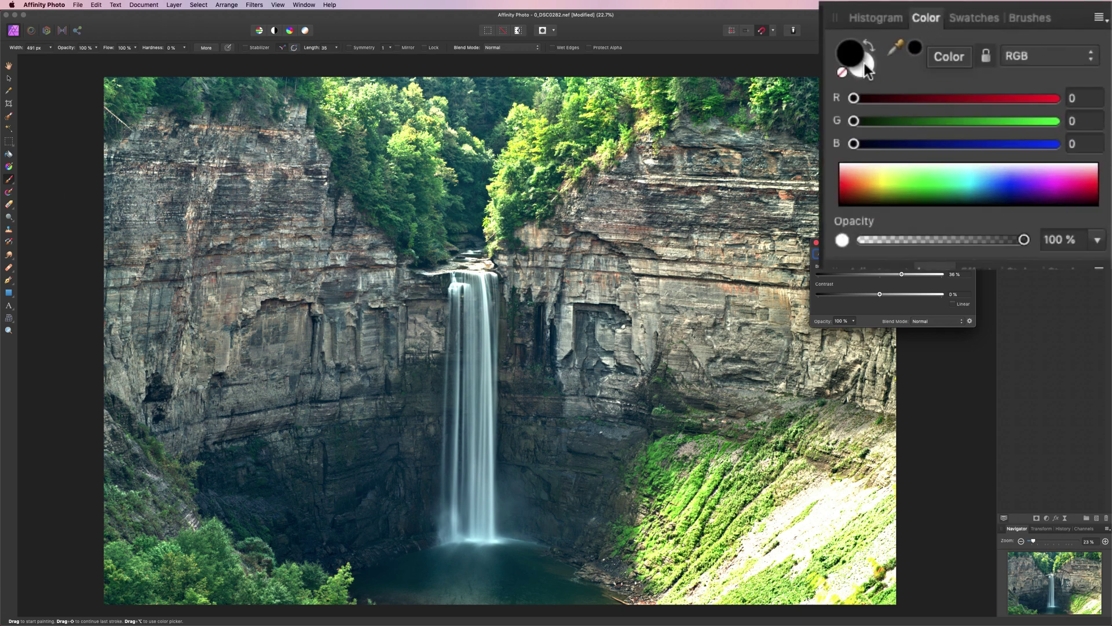
left_click(863, 66)
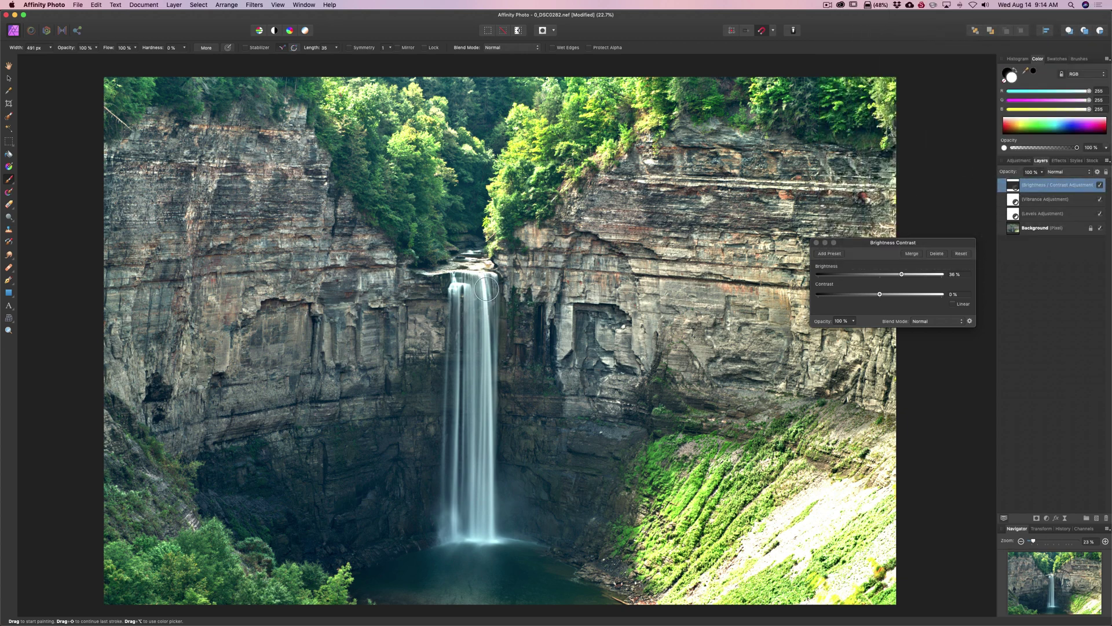
key("bracketleft")
key("bracketleft")
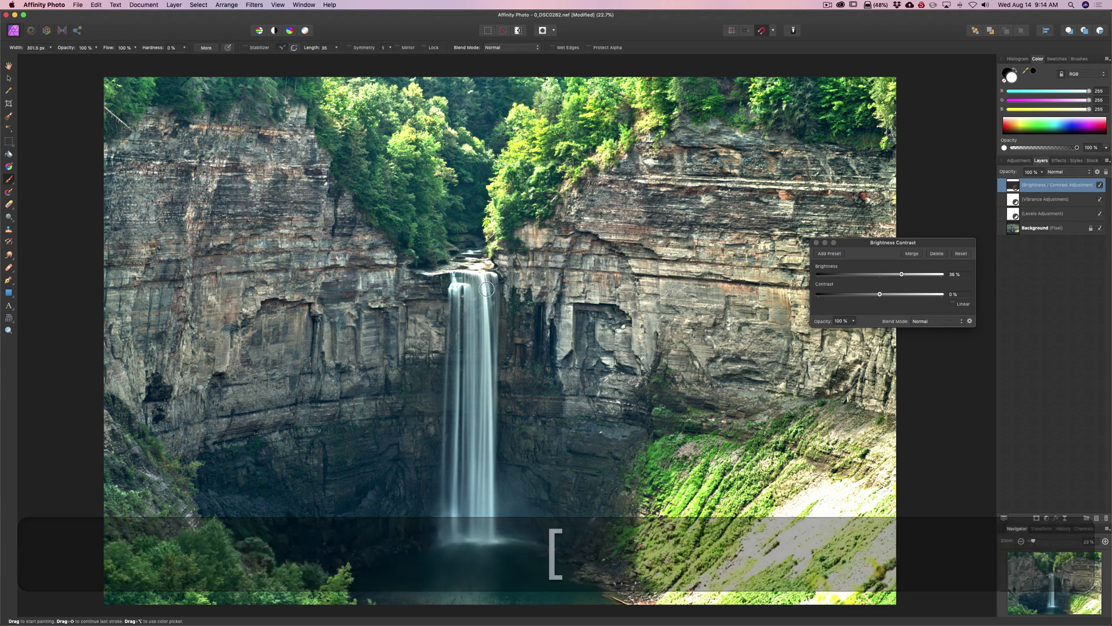
key("bracketright")
key("bracketright")
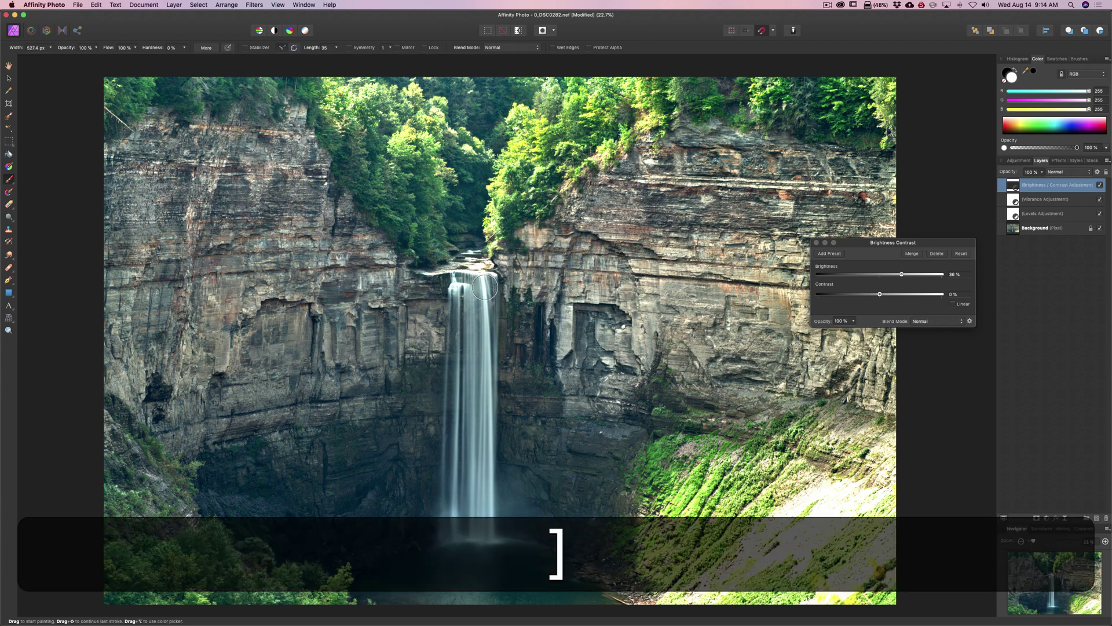
mouse_move(486, 301)
left_mouse_down()
mouse_move(488, 533)
mouse_move(475, 484)
mouse_move(473, 282)
mouse_move(454, 531)
mouse_move(469, 284)
mouse_move(481, 300)
mouse_move(480, 350)
left_mouse_up()
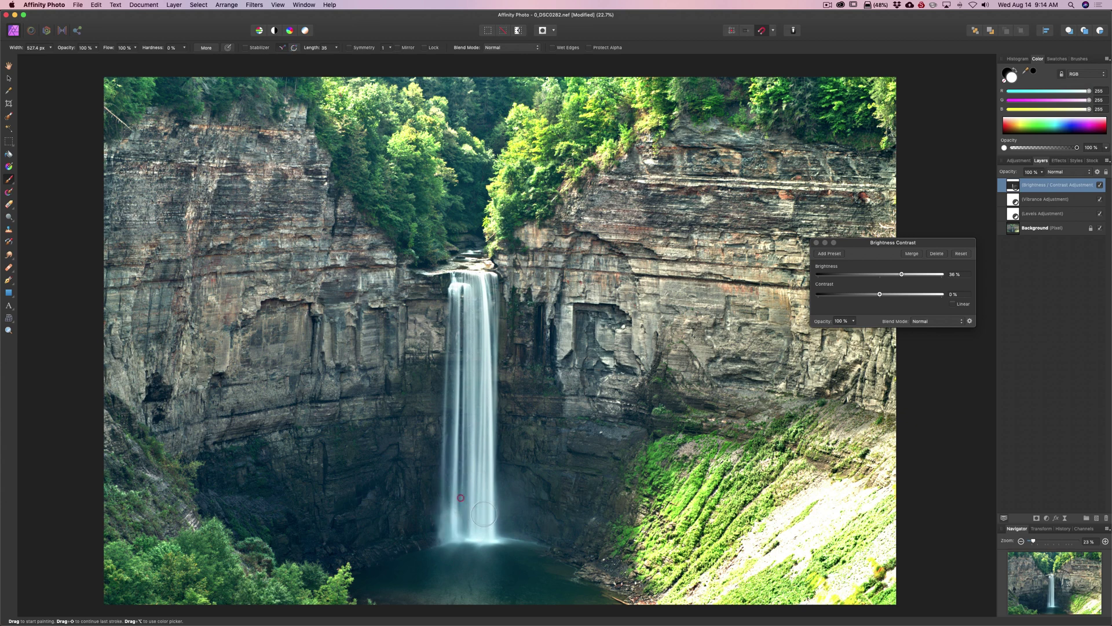
Step: Fine-tune the masked adjustment to about 36% Brightness and 14% Contrast
mouse_move(907, 269)
left_mouse_down()
mouse_move(940, 271)
mouse_move(890, 262)
left_mouse_up()
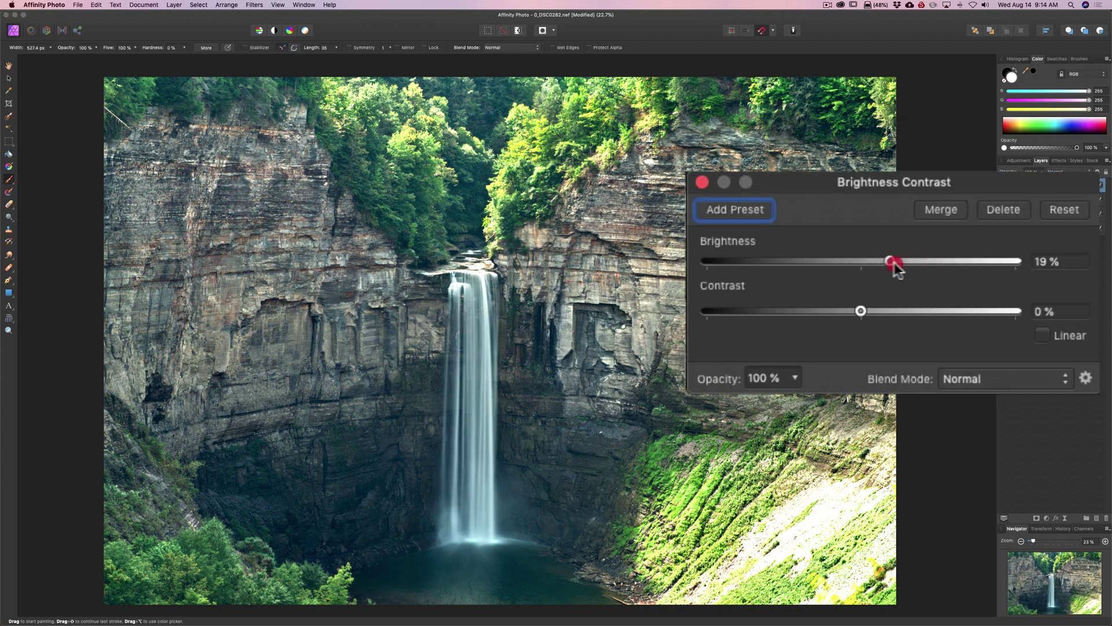
left_click(899, 275)
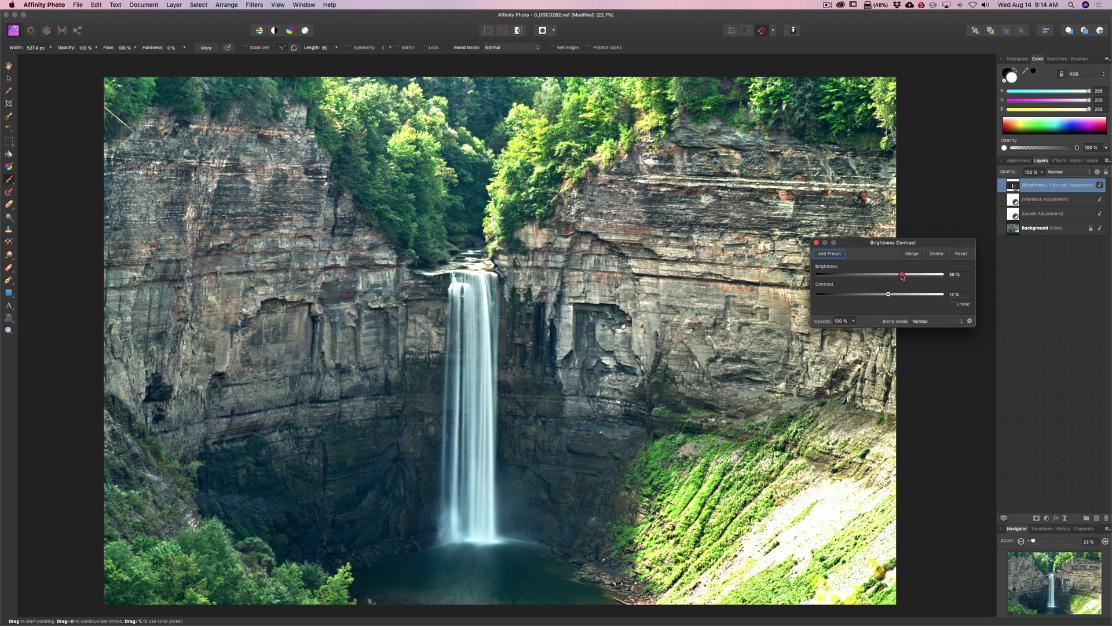
left_click(817, 244)
Step: Add an Exposure adjustment above the other layers and darken the whole photo to -1.259
left_click(1018, 161)
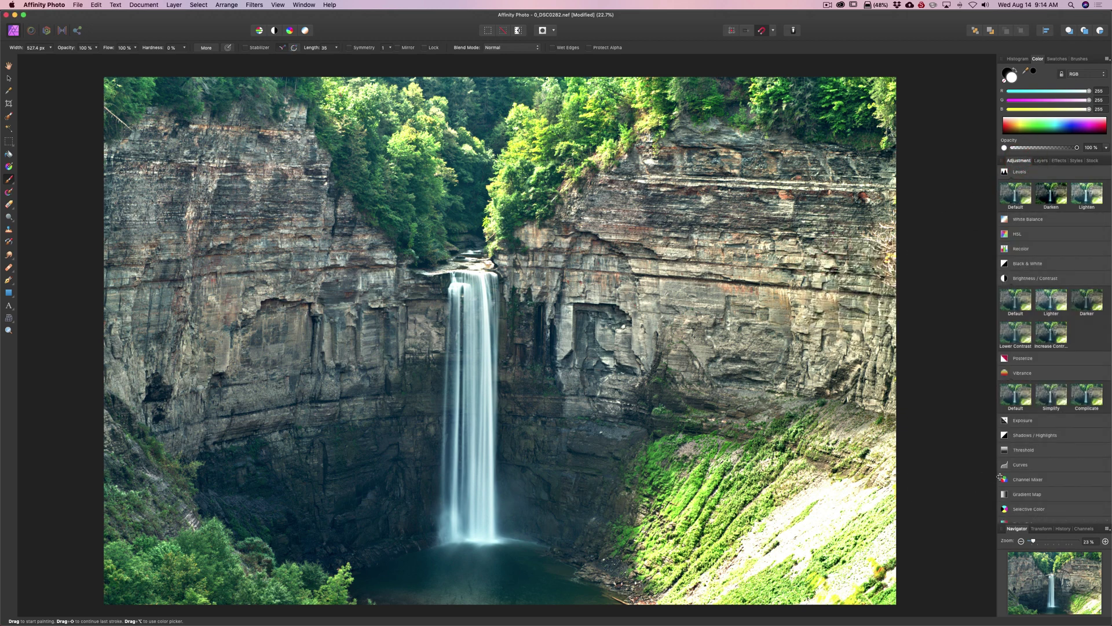
left_click(1020, 423)
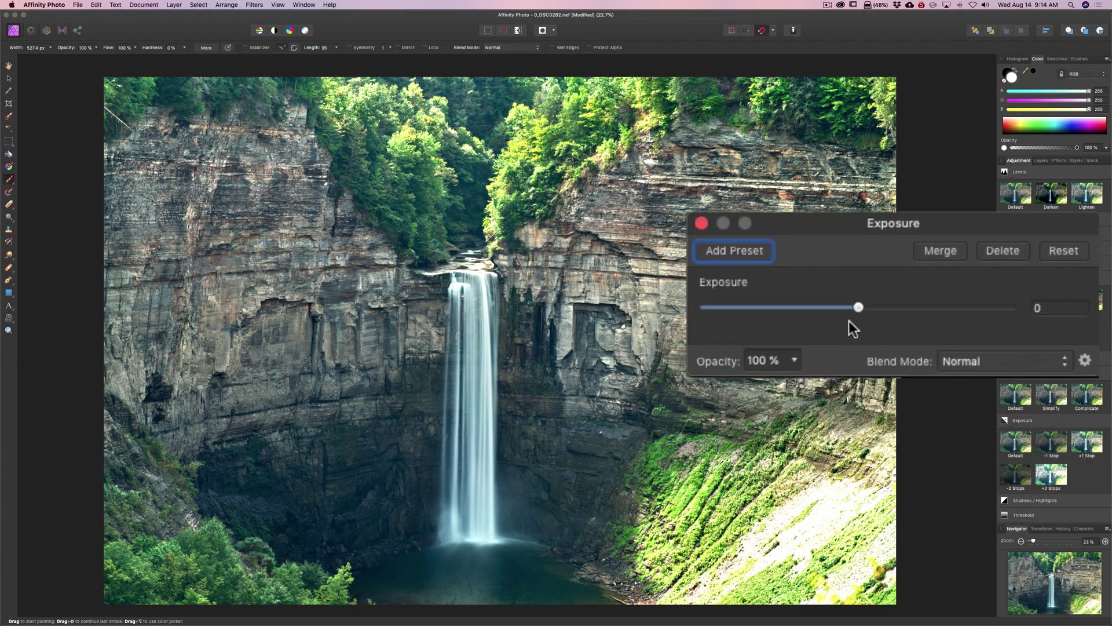
left_click_drag(859, 308, 832, 305)
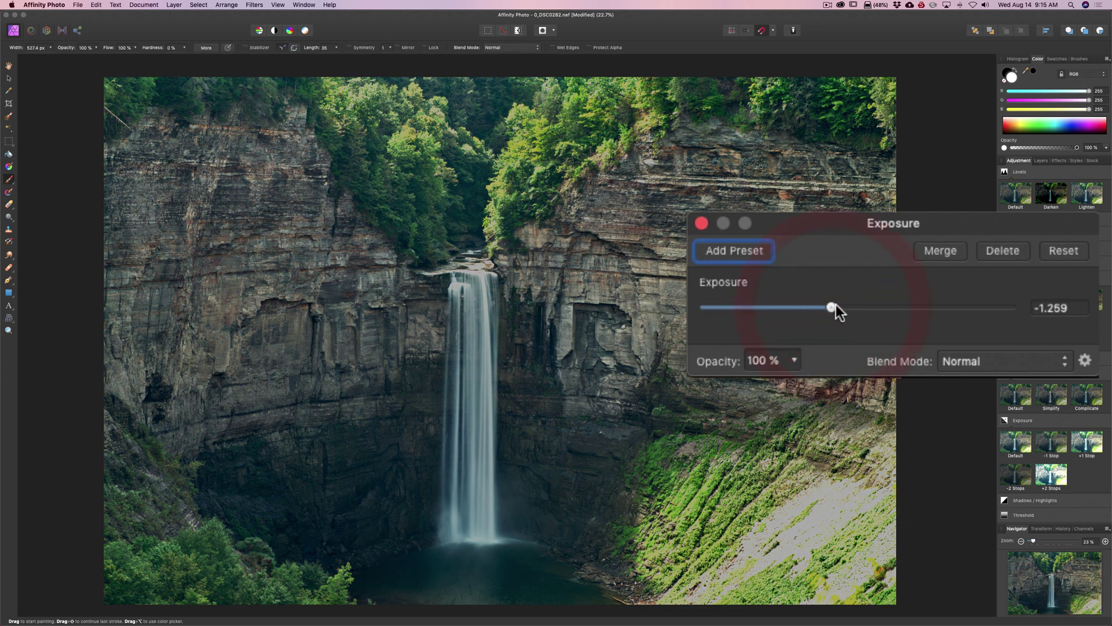
Step: Invert the Exposure layer's mask to black and lower its exposure value further
left_click(1041, 161)
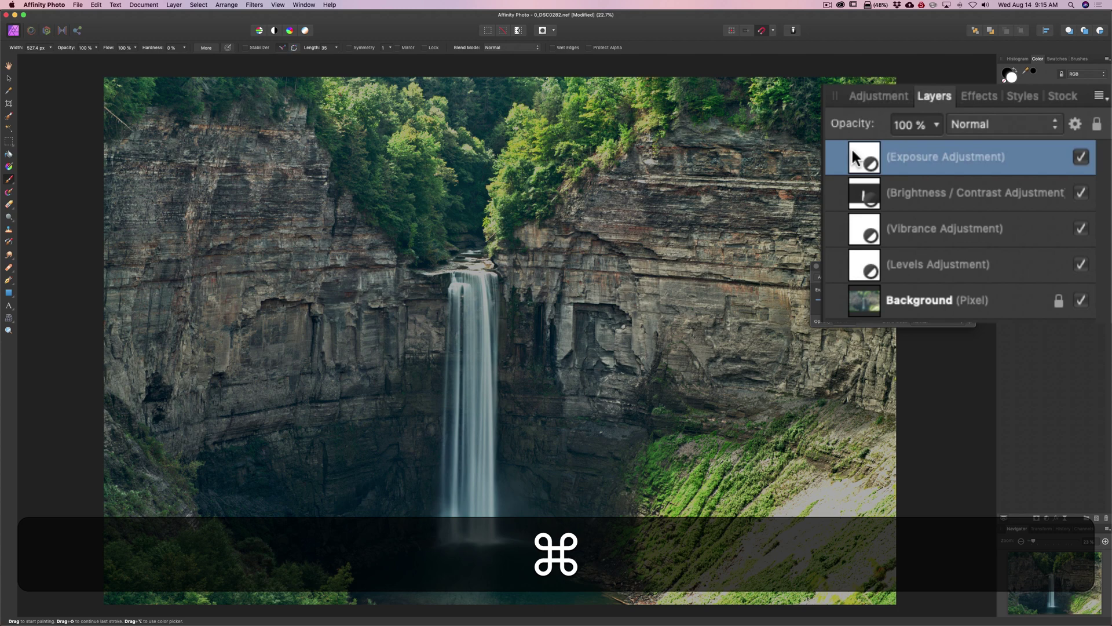
key("super+i")
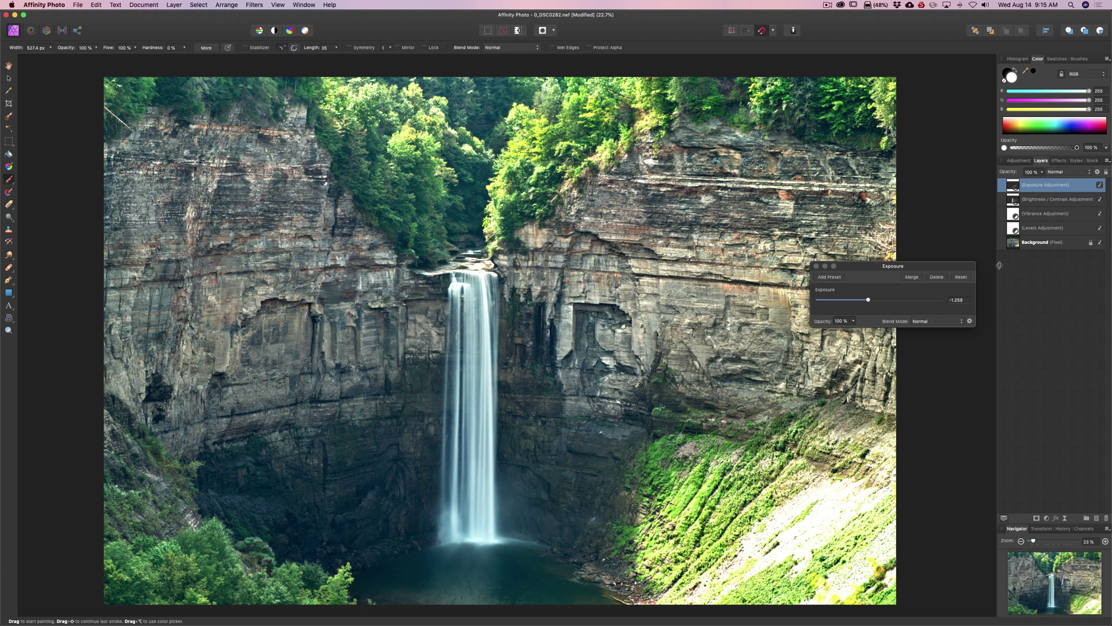
left_click_drag(867, 301, 813, 307)
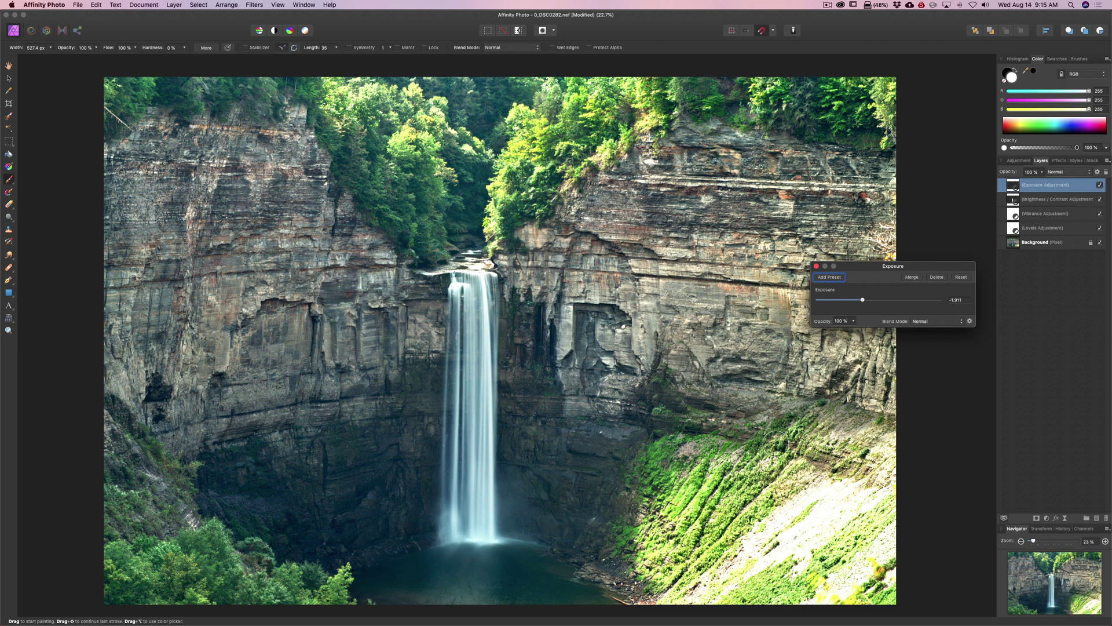
Step: Enlarge the brush to about 1400 px and paint white on the Exposure mask over the bright hillside beside the pool
key("bracketright")
key("bracketright")
key("bracketright")
key("bracketright")
key("bracketright")
key("bracketright")
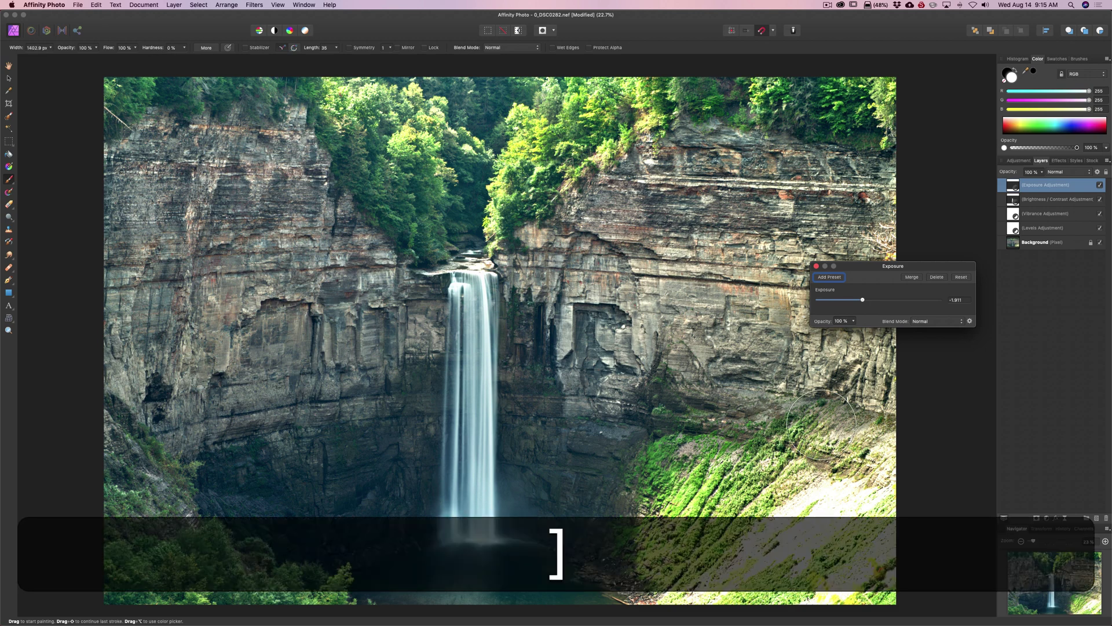
mouse_move(857, 420)
left_mouse_down()
mouse_move(666, 470)
mouse_move(663, 553)
mouse_move(767, 538)
mouse_move(792, 485)
mouse_move(741, 499)
mouse_move(897, 432)
mouse_move(852, 559)
mouse_move(855, 593)
mouse_move(867, 545)
mouse_move(798, 527)
mouse_move(728, 580)
mouse_move(690, 585)
mouse_move(721, 468)
mouse_move(860, 426)
left_mouse_up()
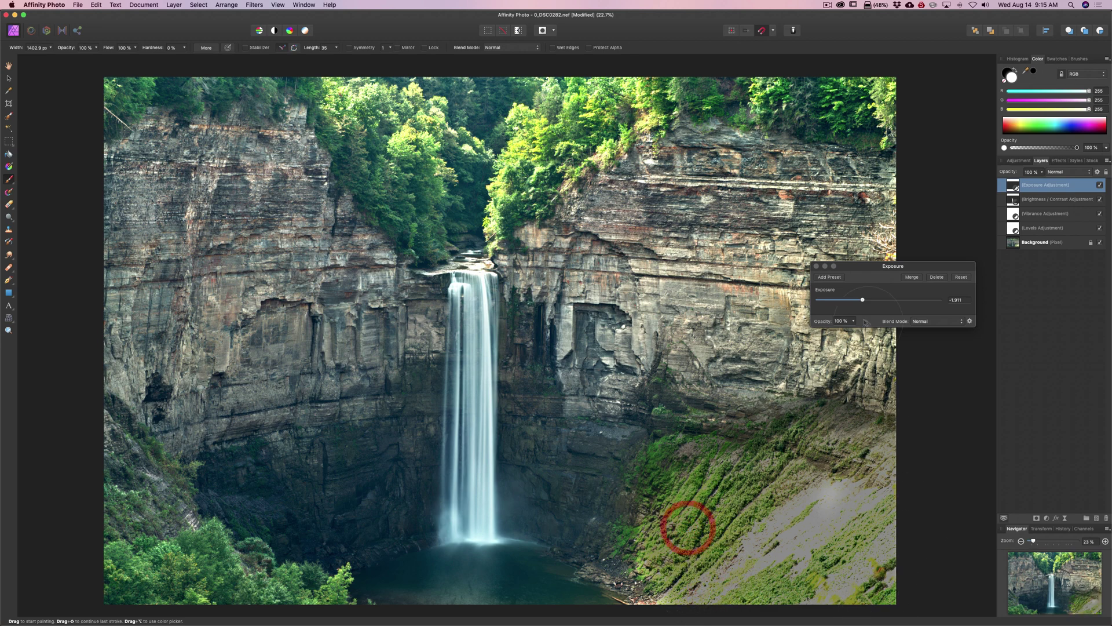
Step: Soften the darkening to an exposure of about -0.7 and toggle the Exposure layer to compare the hillside
left_click_drag(863, 300, 871, 300)
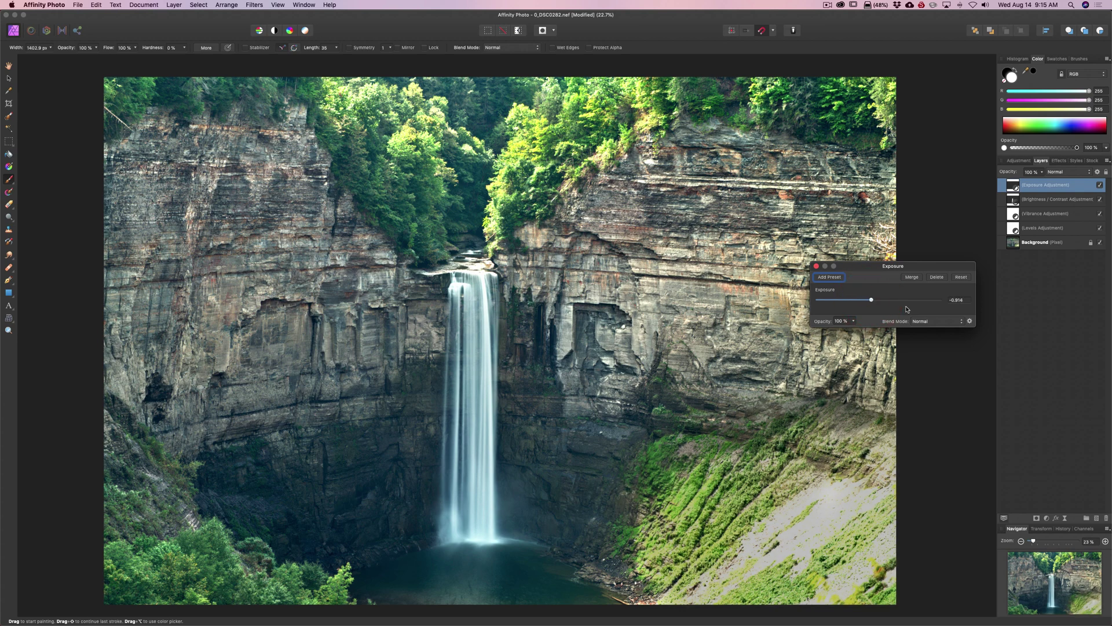
left_click_drag(873, 302, 874, 301)
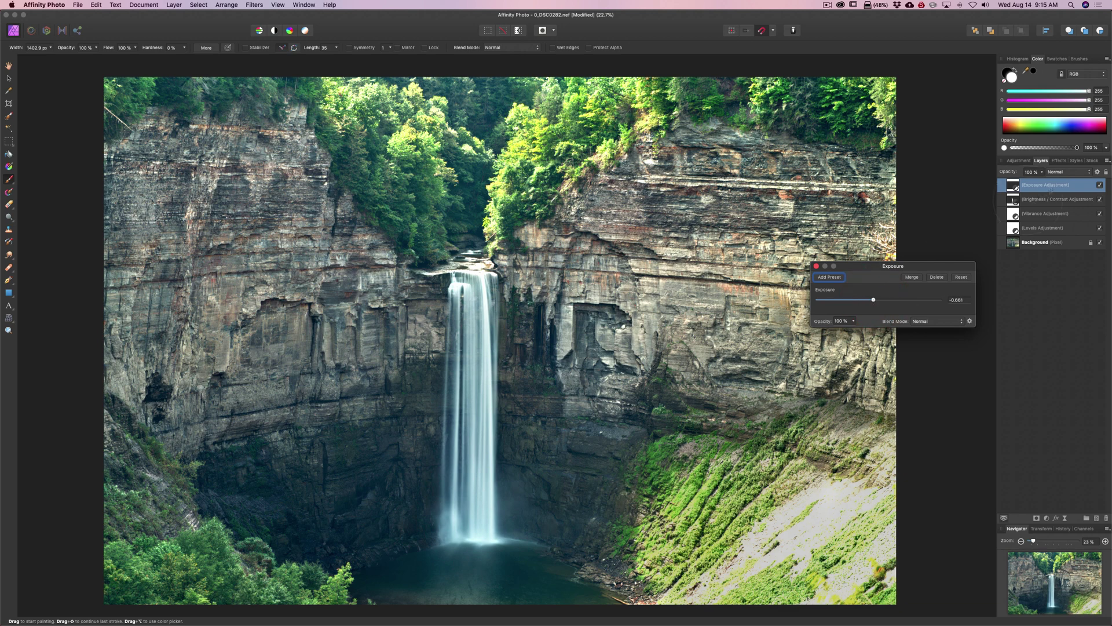
left_click(1099, 185)
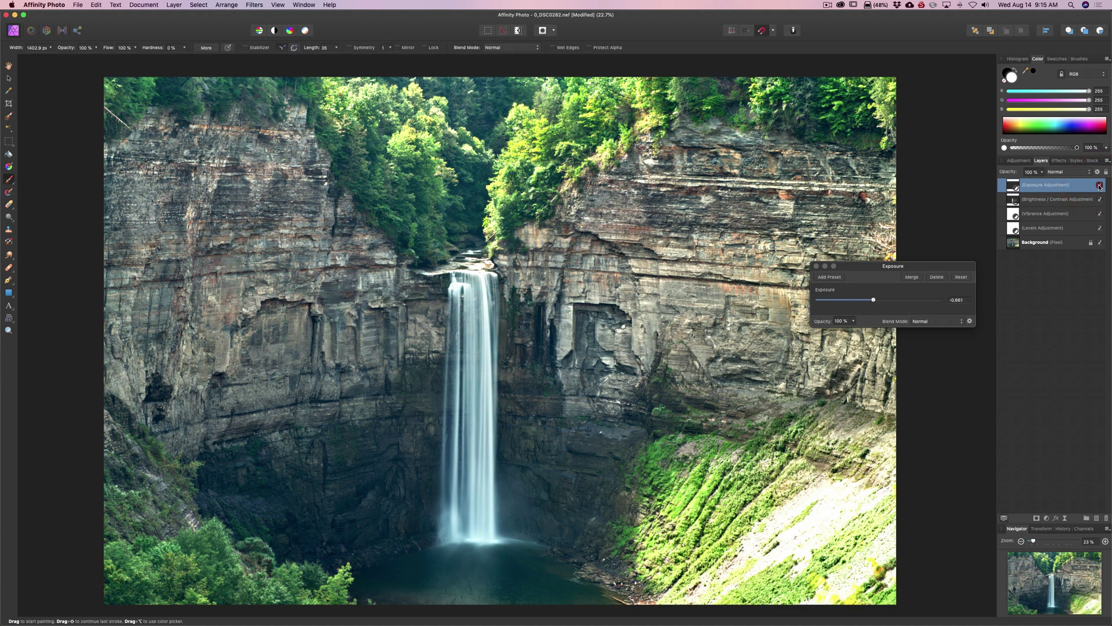
left_click(1100, 185)
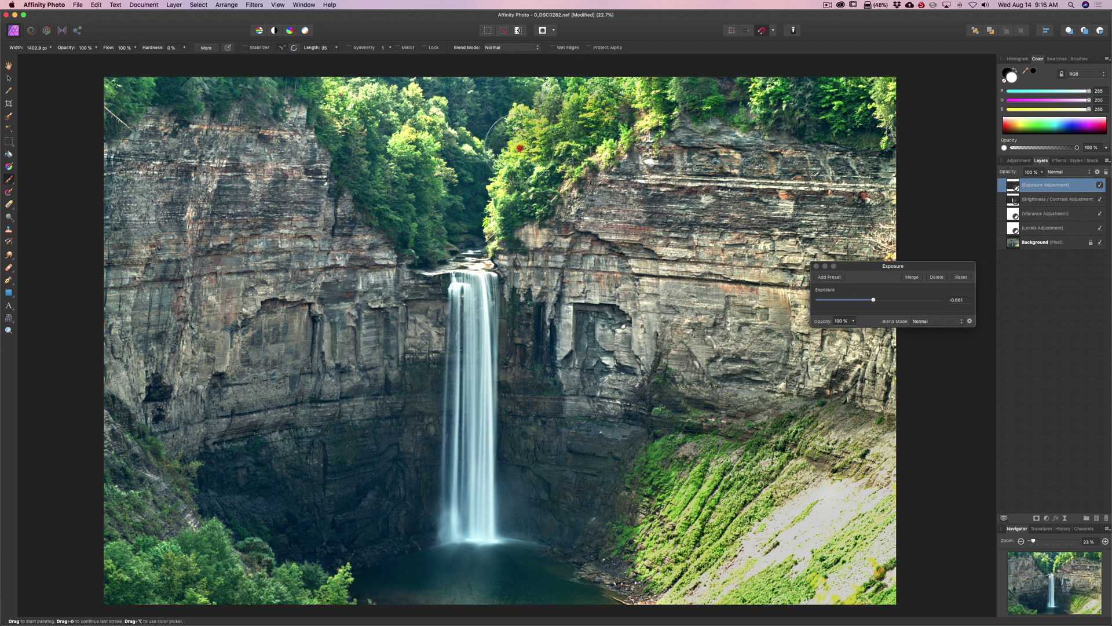
Step: Paint the Exposure mask over the bright trees along the clifftop on both sides of the falls
left_click(608, 101)
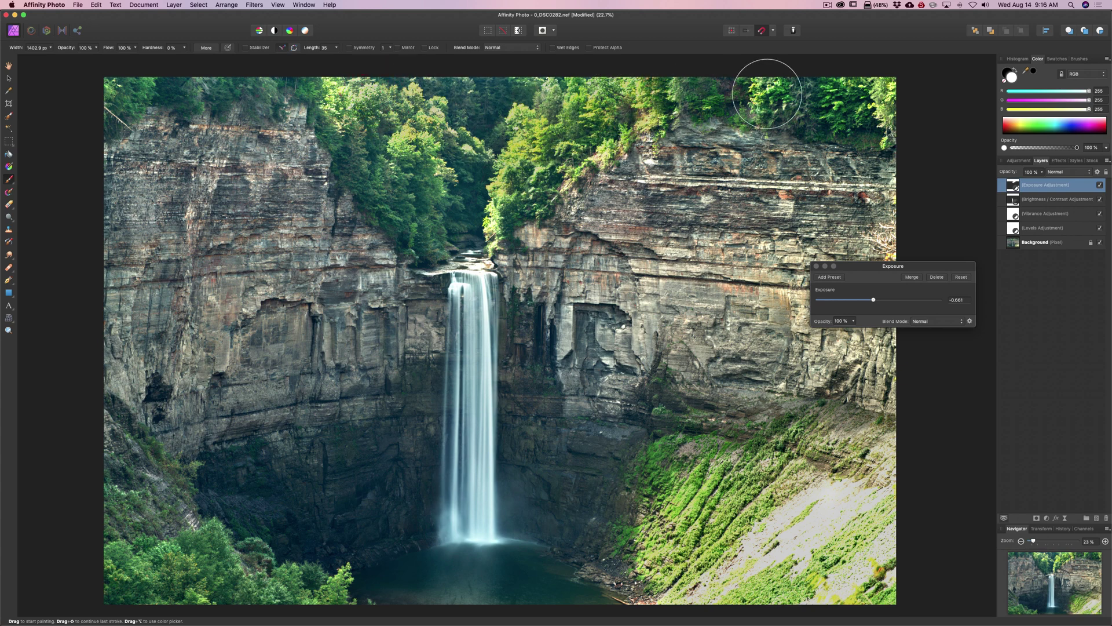
left_click(876, 101)
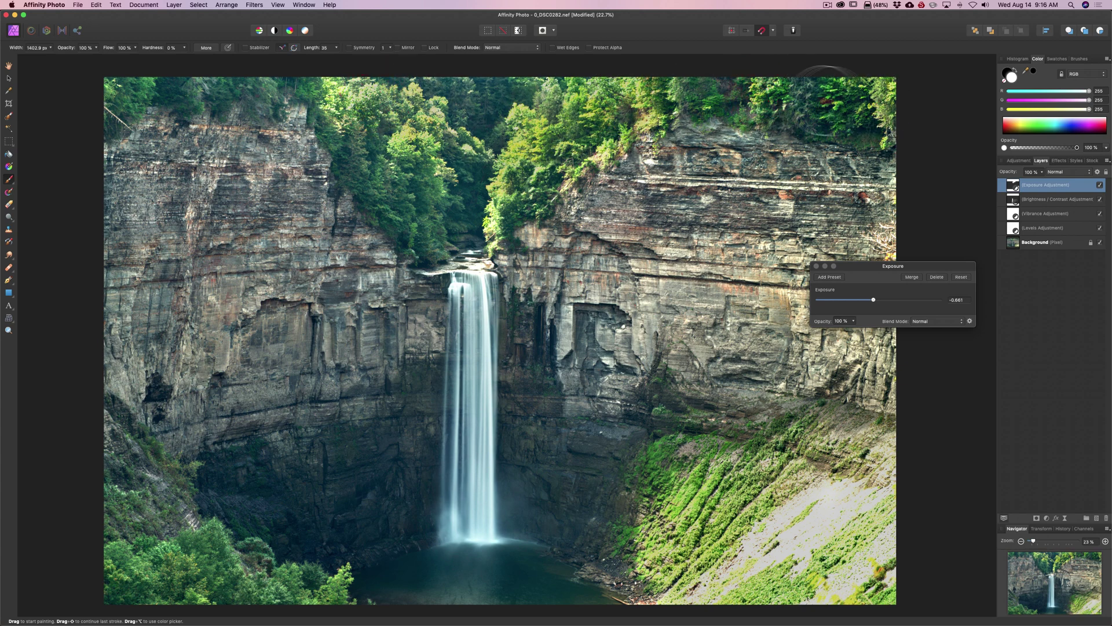
left_click(443, 138)
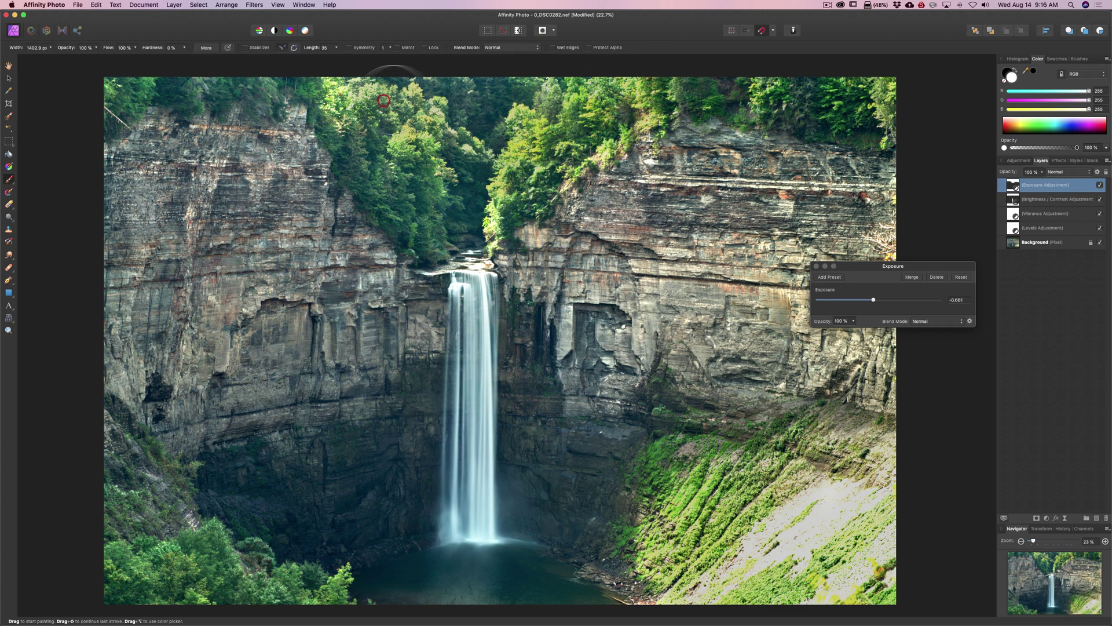
left_click(817, 266)
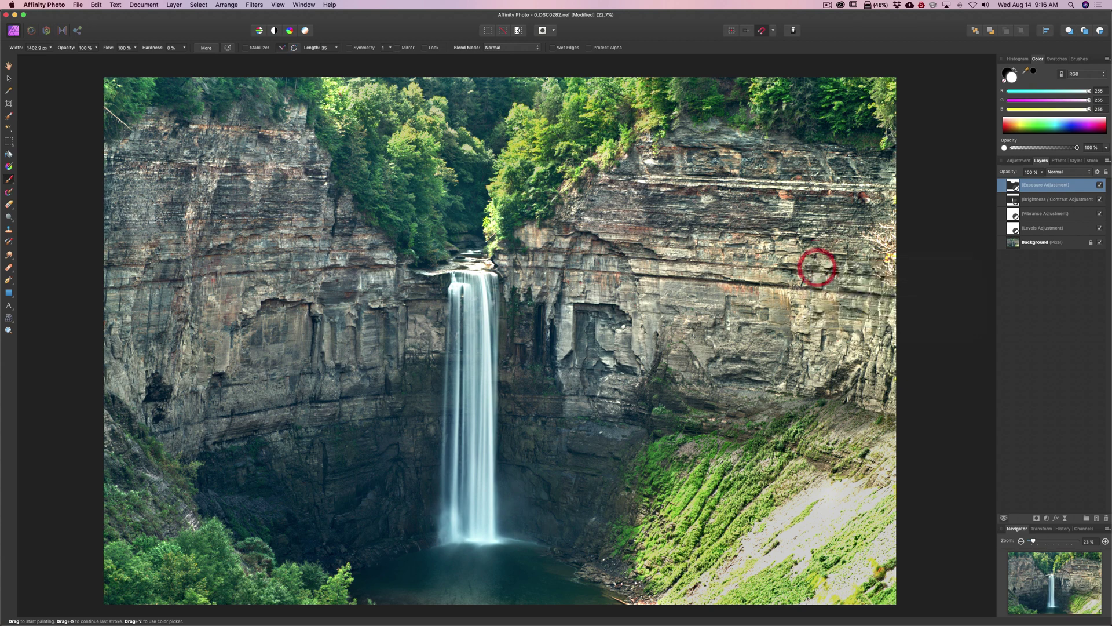
Step: Add an HSL adjustment and shift the yellows to about 30% saturation and 20% luminosity
left_click(1022, 161)
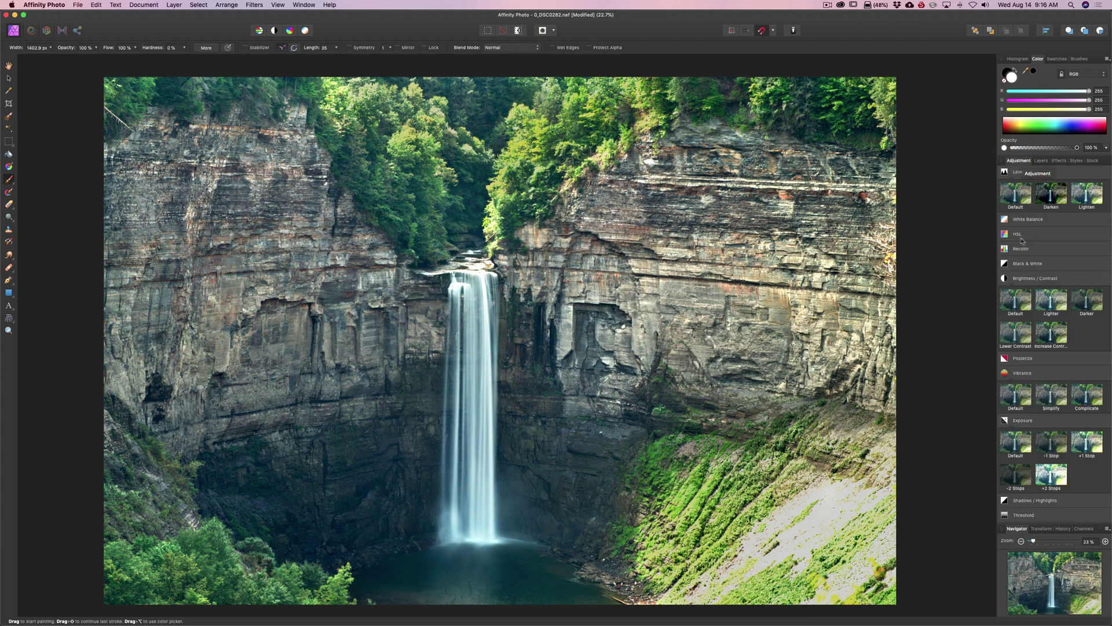
left_click(1005, 234)
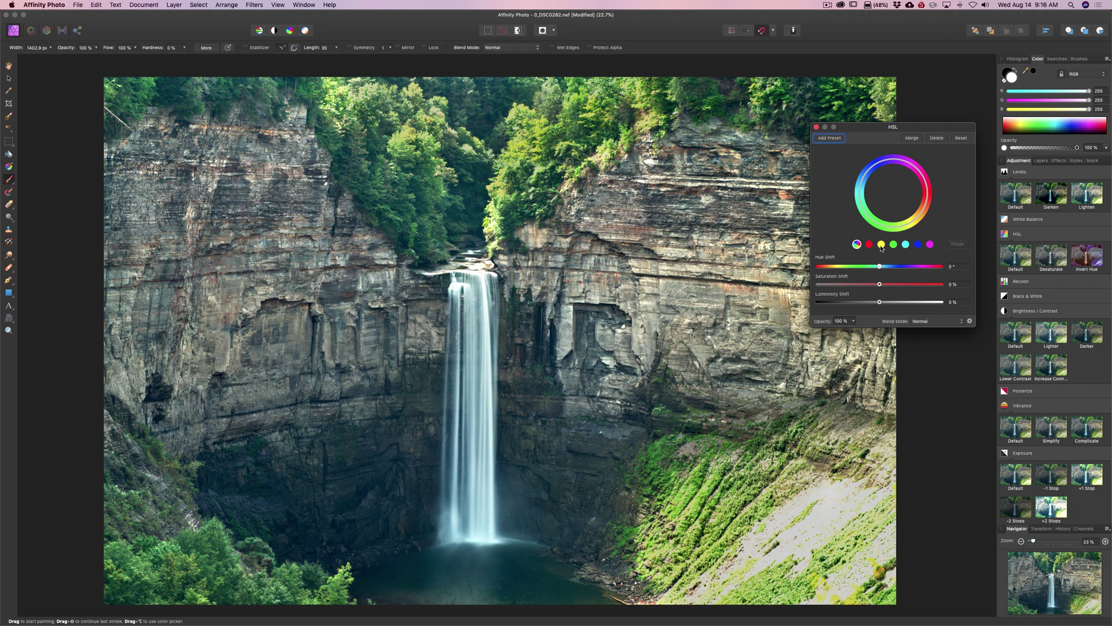
left_click(862, 305)
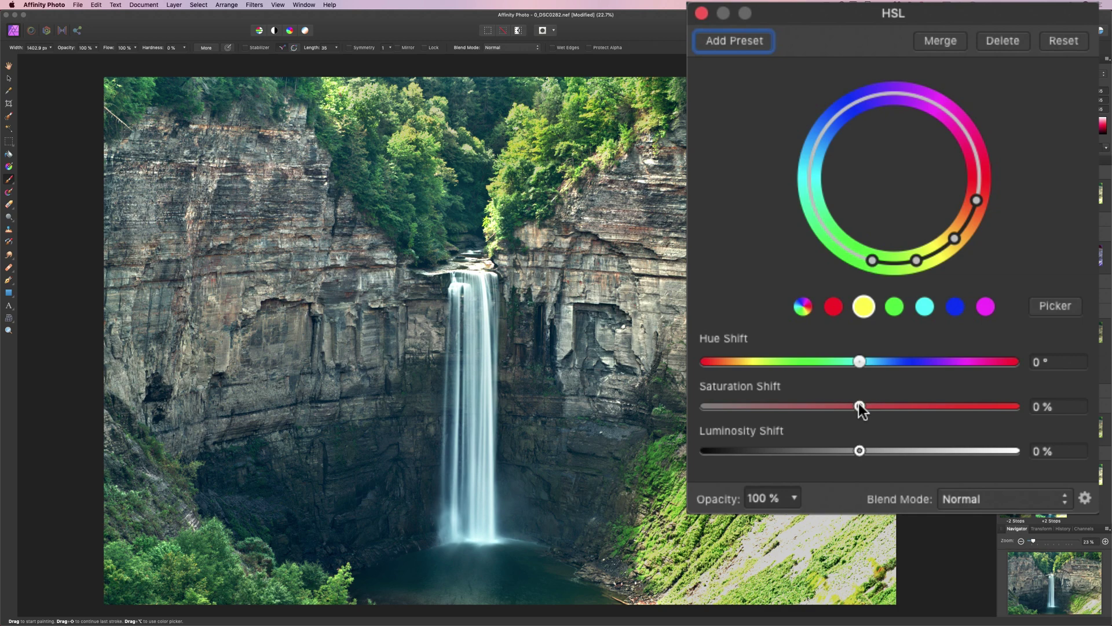
left_click_drag(860, 405, 912, 406)
left_click_drag(860, 451, 890, 451)
left_click_drag(911, 407, 902, 407)
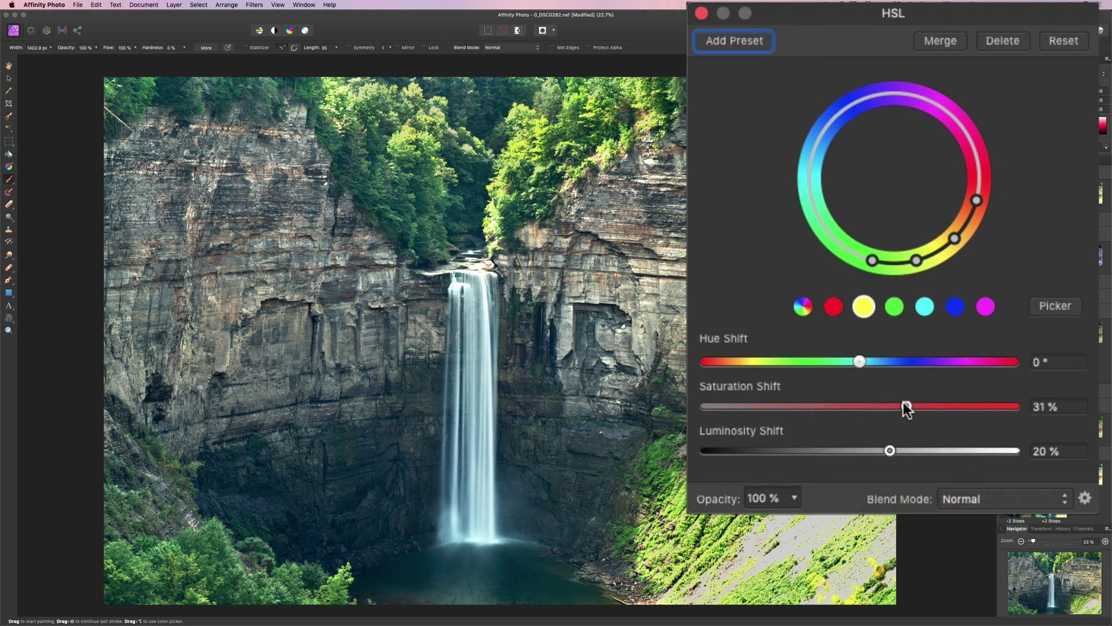
Step: Shift the HSL adjustment's greens to 19% saturation and about -18% luminosity
left_click(896, 307)
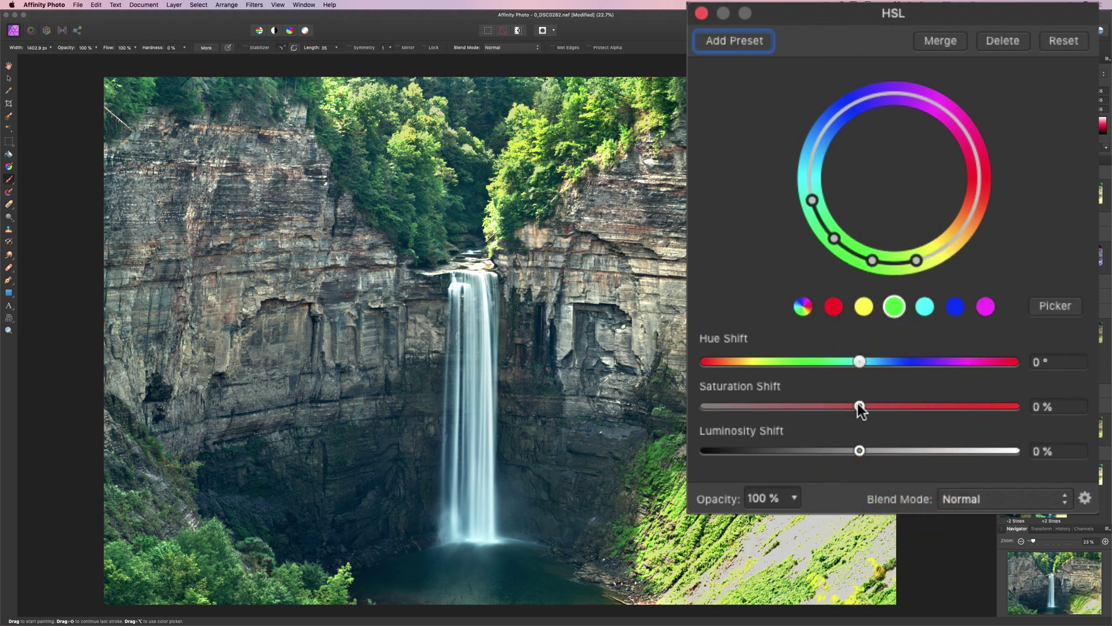
left_click_drag(860, 406, 897, 406)
left_click_drag(860, 451, 826, 450)
left_click_drag(897, 406, 888, 406)
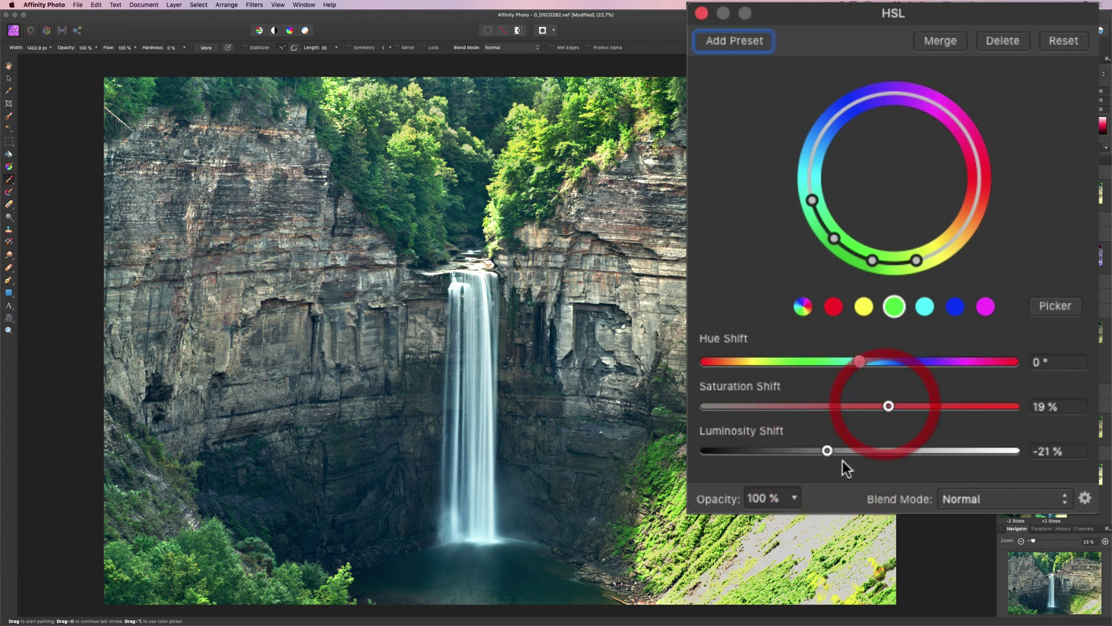
left_click_drag(827, 450, 835, 451)
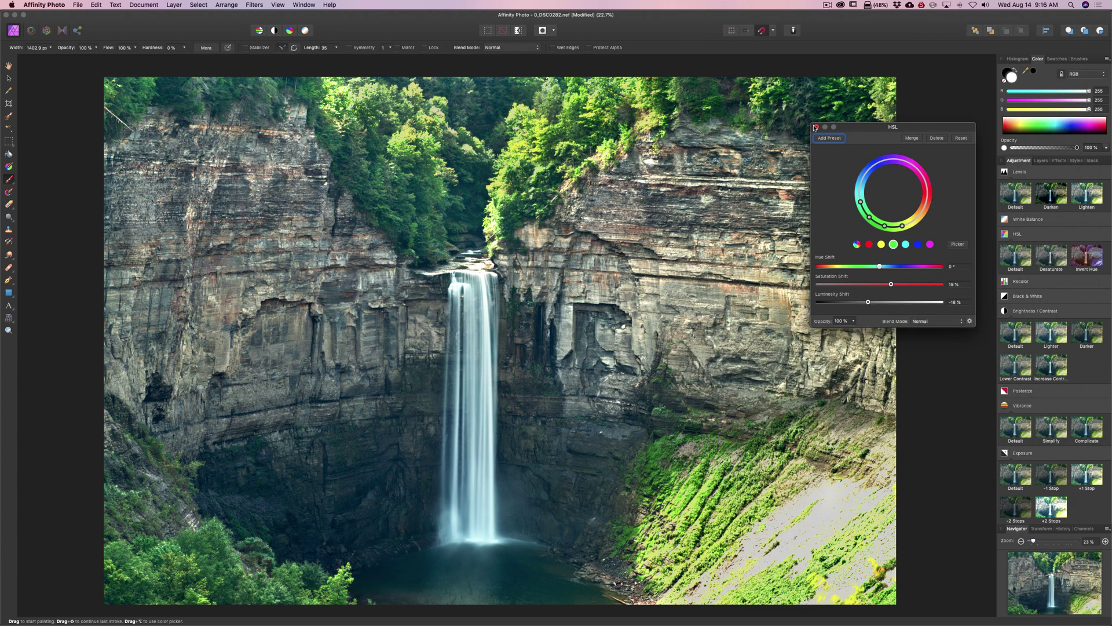
left_click(815, 127)
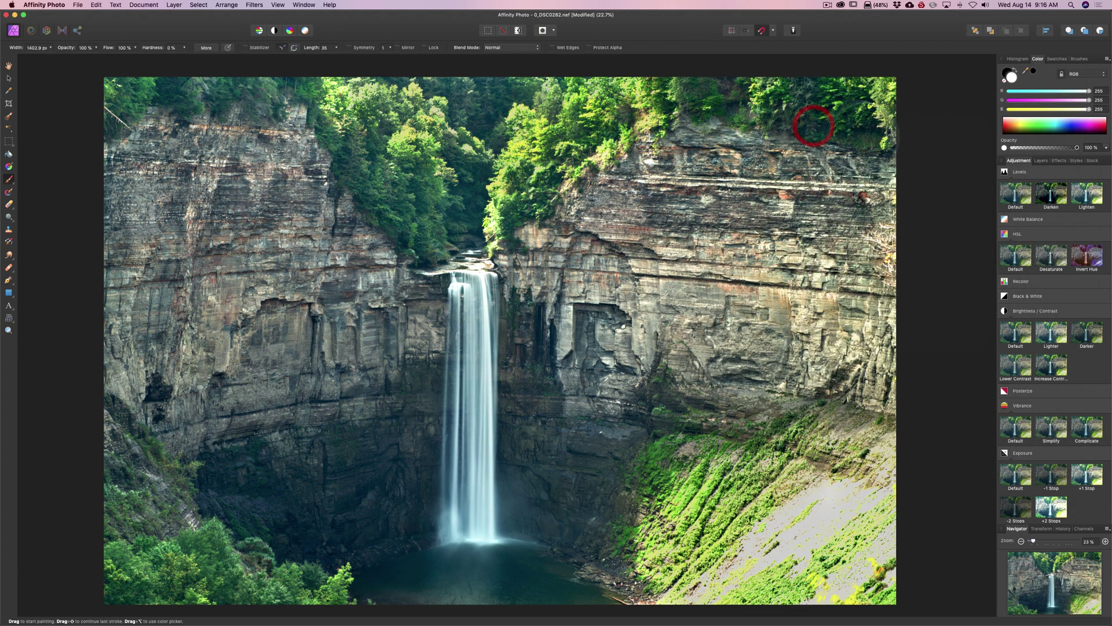
Step: Toggle the HSL Shift layer's visibility repeatedly to compare the foliage colours with and without it
left_click(1038, 160)
left_click(1104, 184)
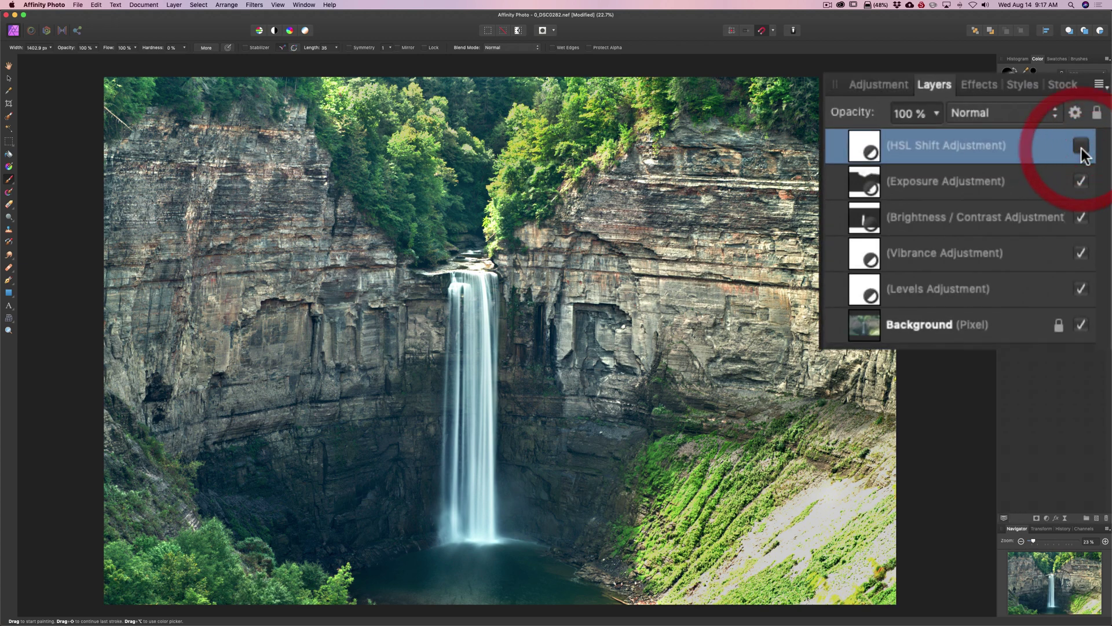
left_click(1081, 147)
left_click(1081, 147)
left_click(1081, 147)
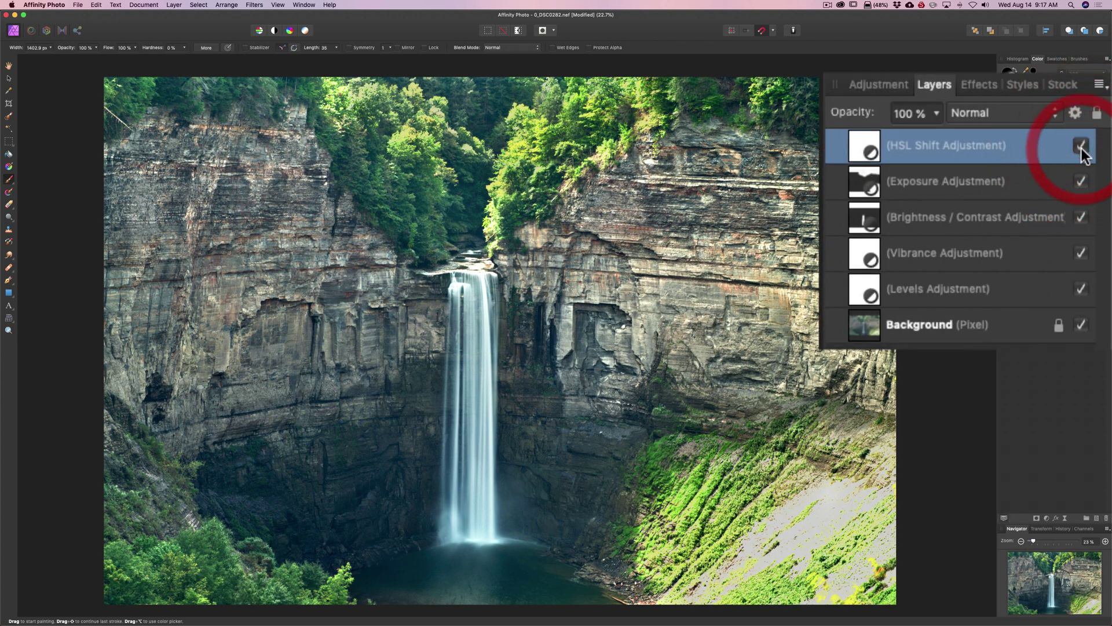
left_click(1080, 147)
left_click(1081, 147)
left_click(1080, 147)
left_click(1081, 147)
Step: Delete the HSL Shift adjustment layer from the top of the layer stack
double_click(998, 147)
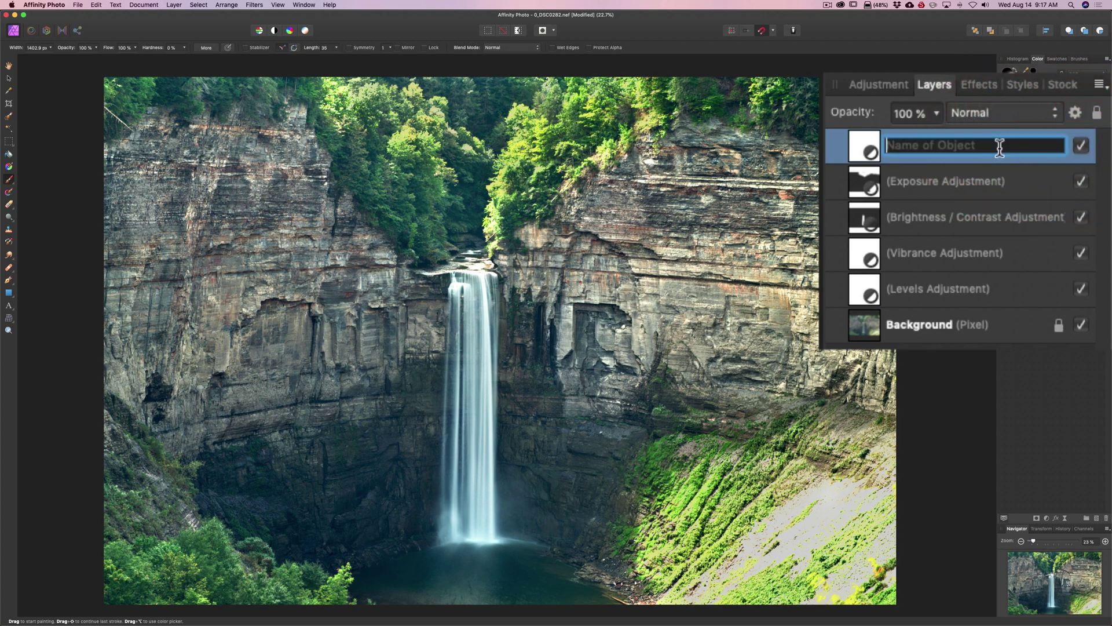
key("BackSpace")
left_click(840, 145)
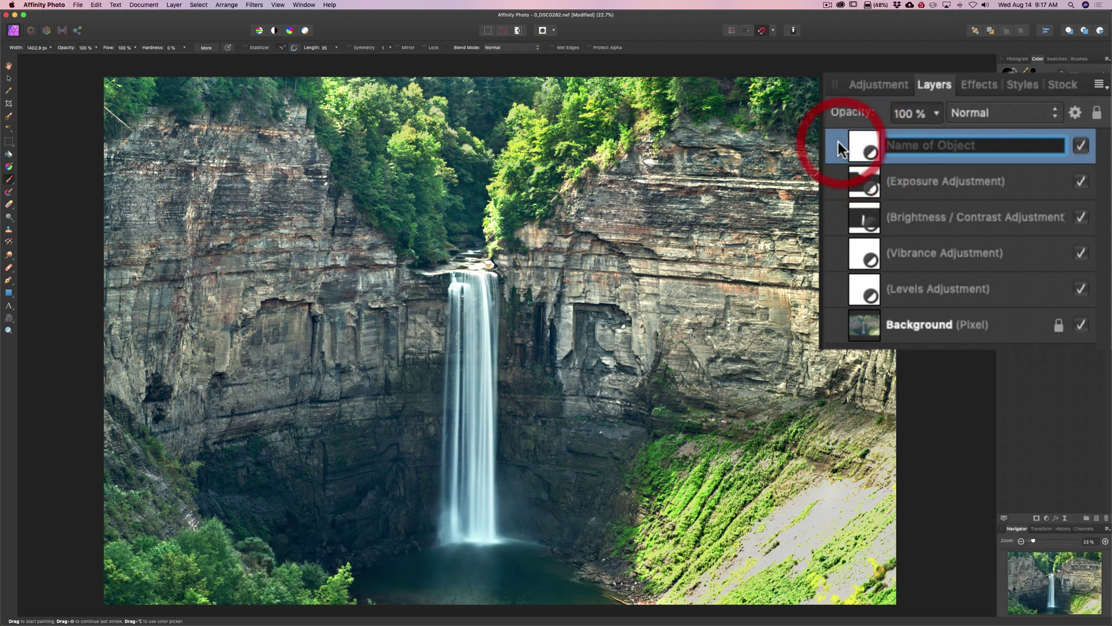
left_click(1068, 146)
left_click(1067, 148)
left_click(1070, 146)
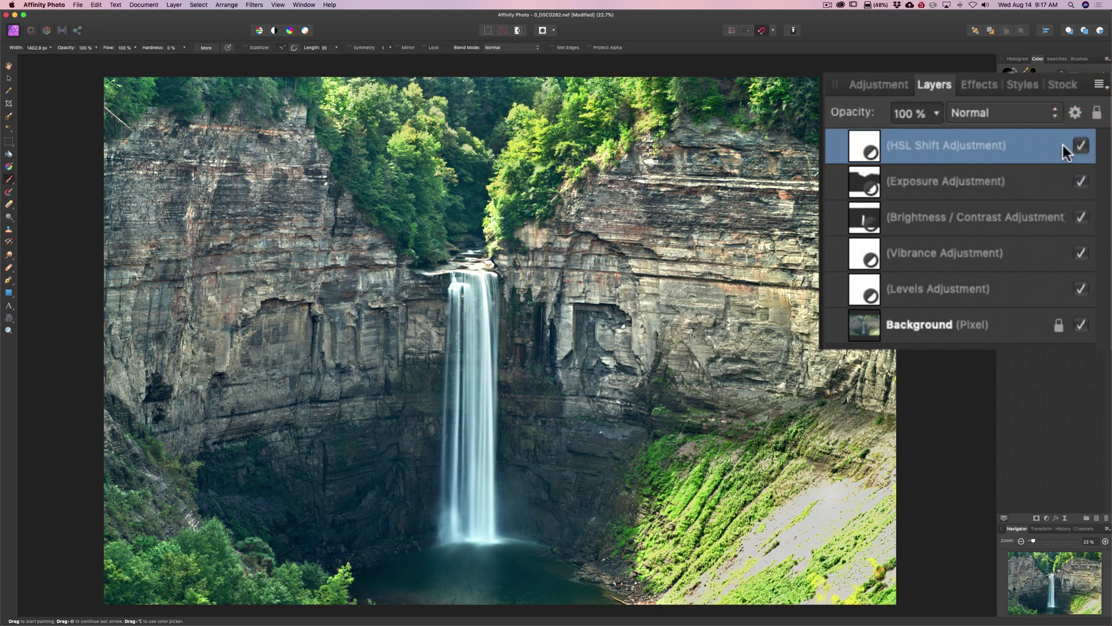
key("BackSpace")
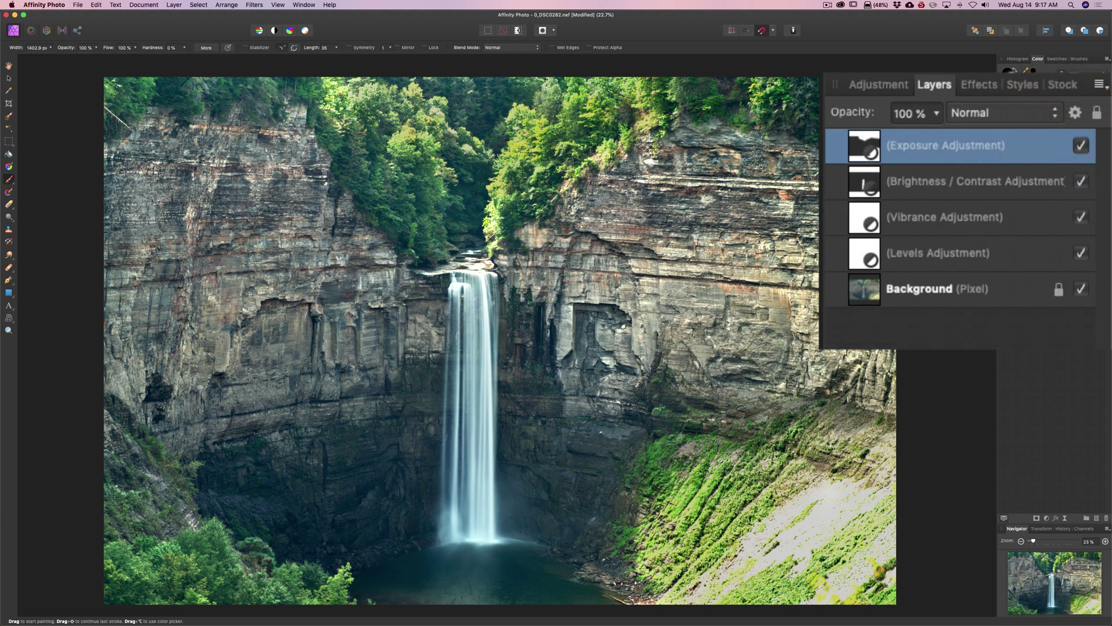